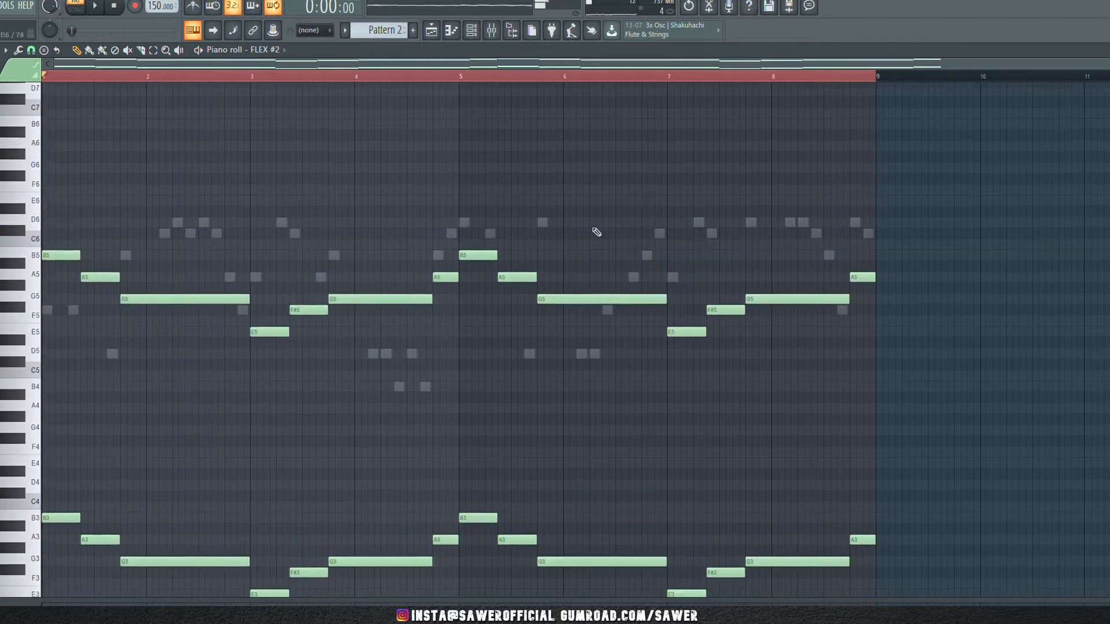
- Duplicate the upper row of notes three semitones higher, starting on D6, and play the result briefly
left_click_drag(1107, 164, 44, 373)
left_click_drag(60, 261, 52, 226)
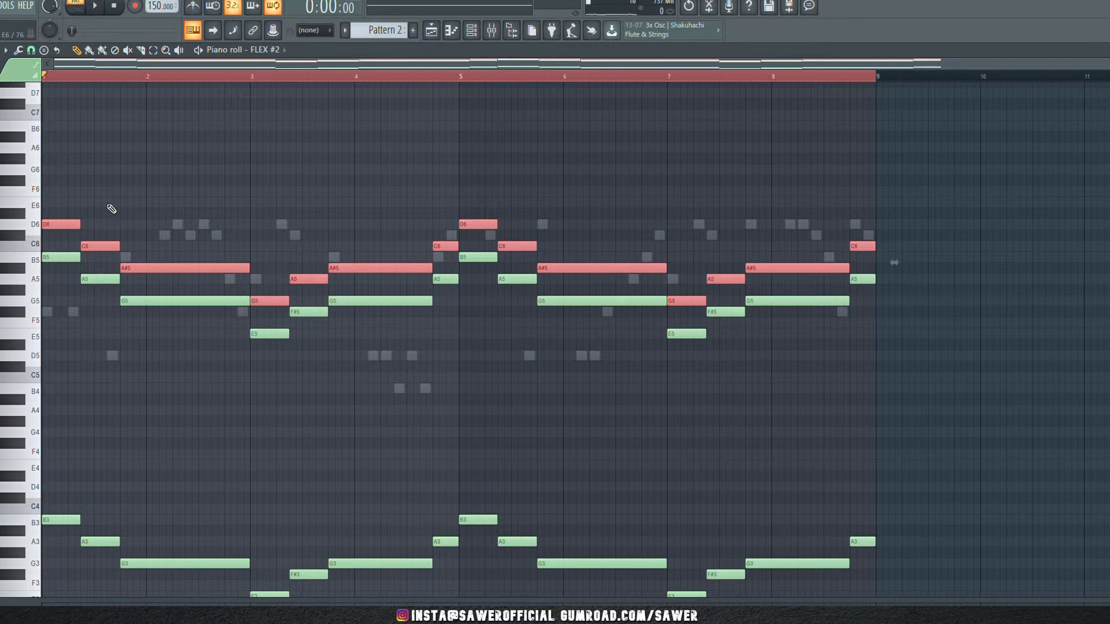
key("ctrl+d")
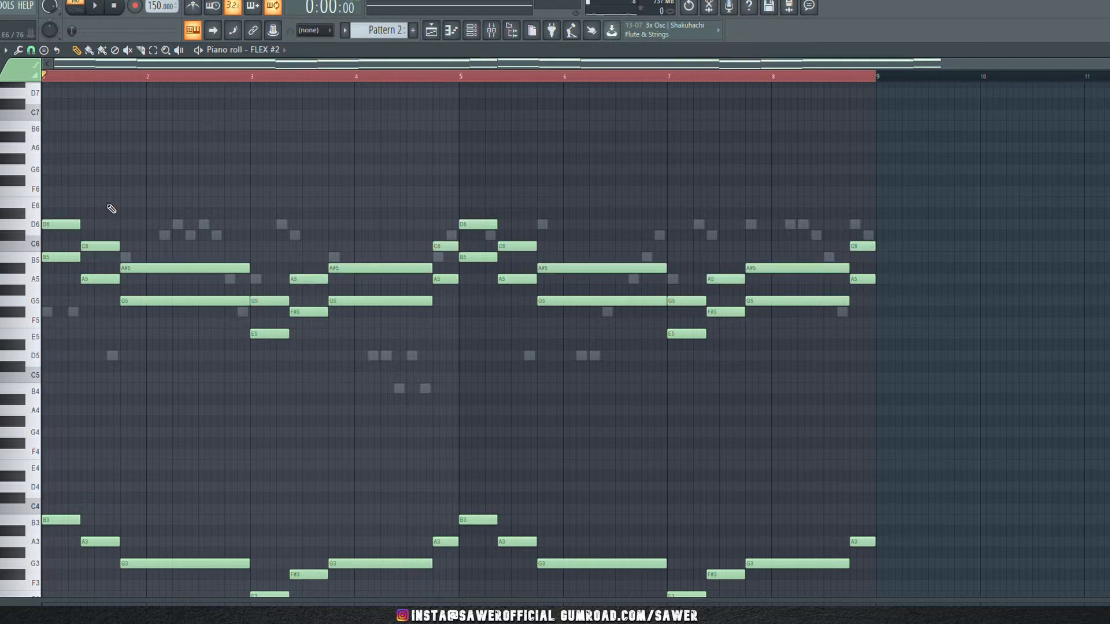
key("space")
key("space")
- Raise all C6 notes to C#6 and all A#5 notes to B5, and play the chords back
double_click(19, 251)
key("Up")
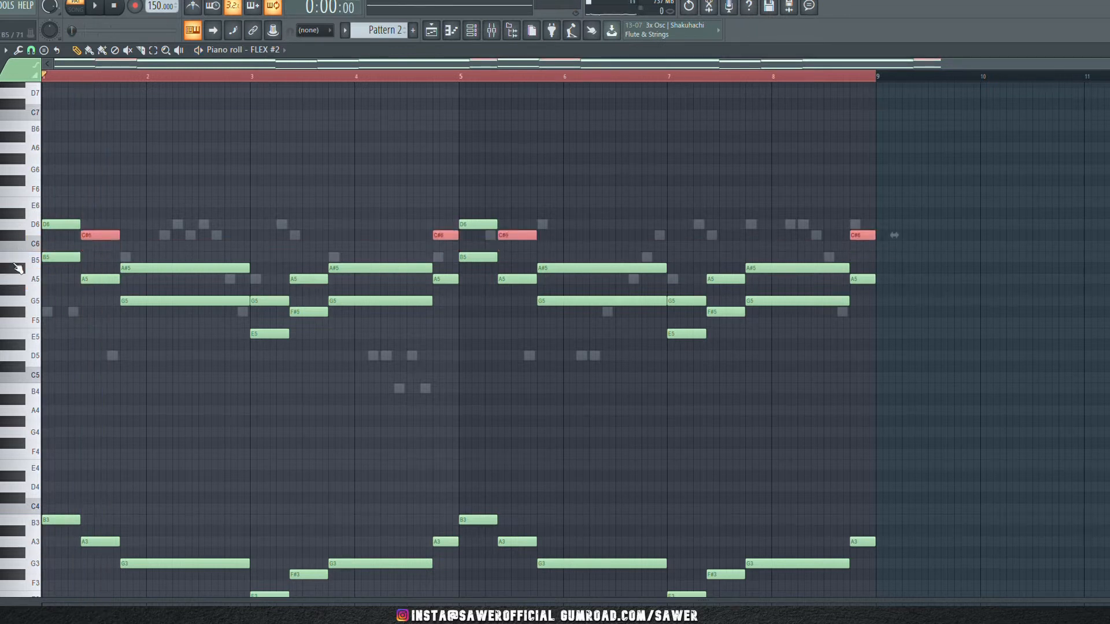
key("space")
double_click(20, 279)
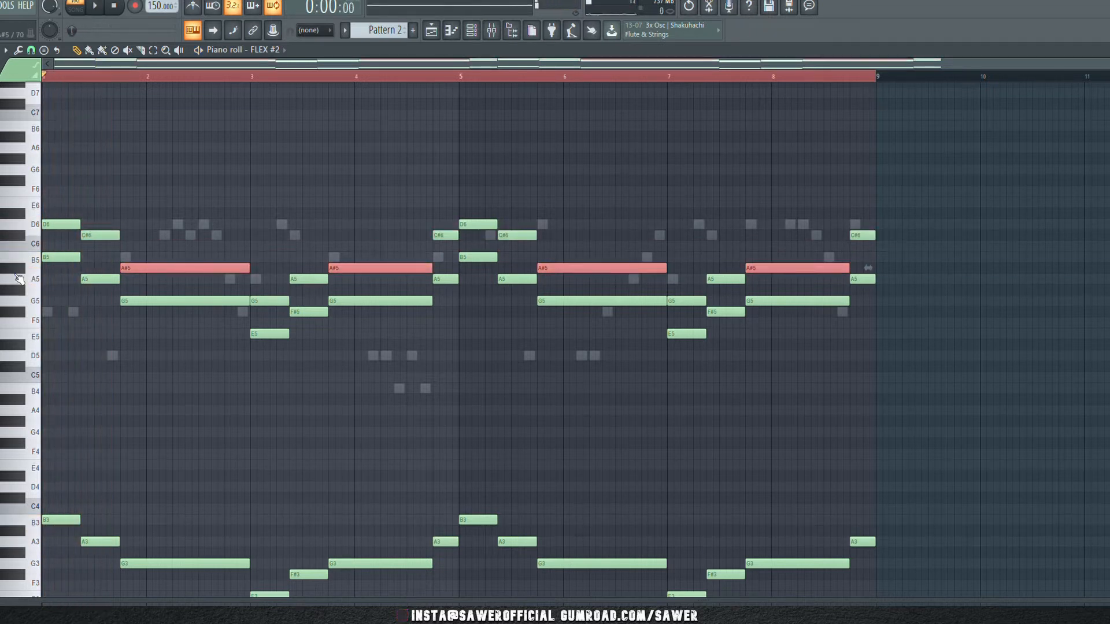
key("Up")
key("space")
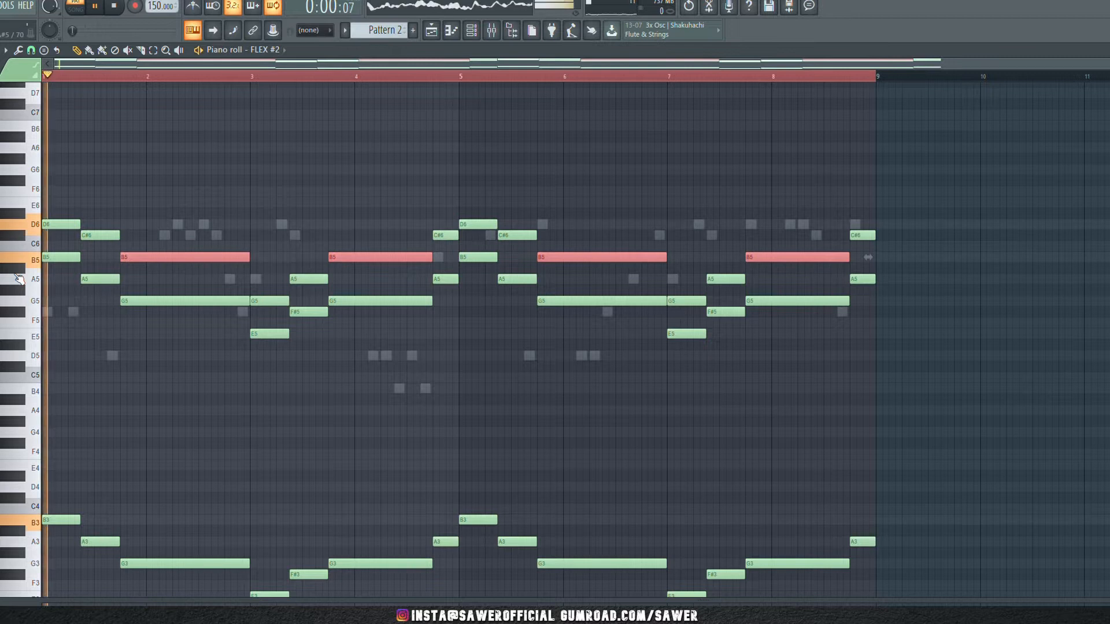
left_click(220, 391)
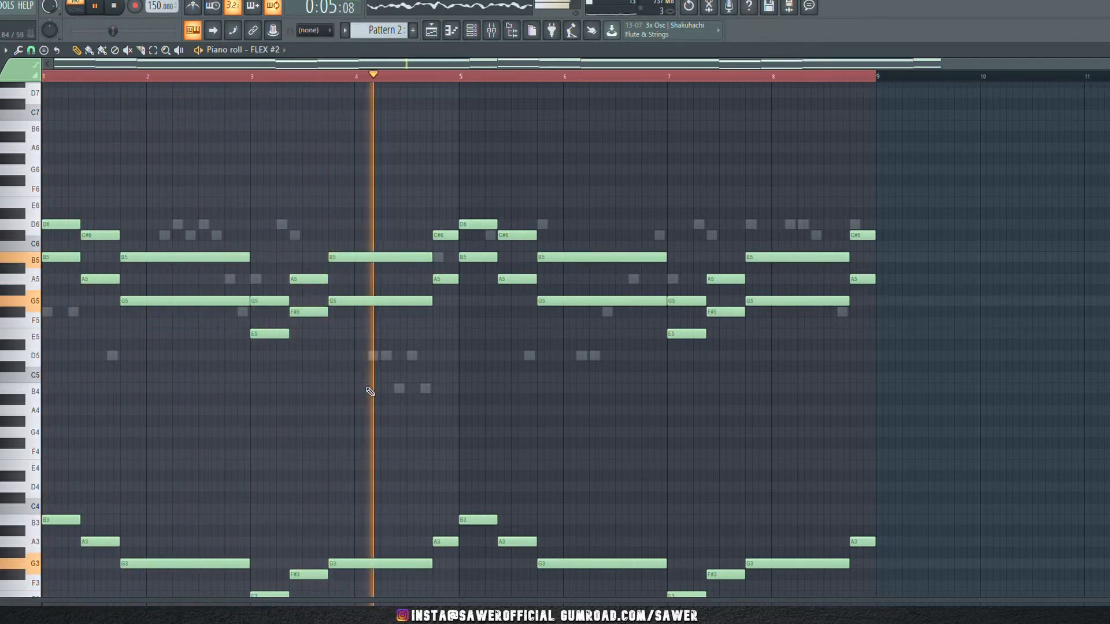
- Duplicate the bass row of notes above the chords so that the copy starts on F#6
key("space")
left_click_drag(911, 421, 35, 601)
left_click_drag(72, 465, 40, 139)
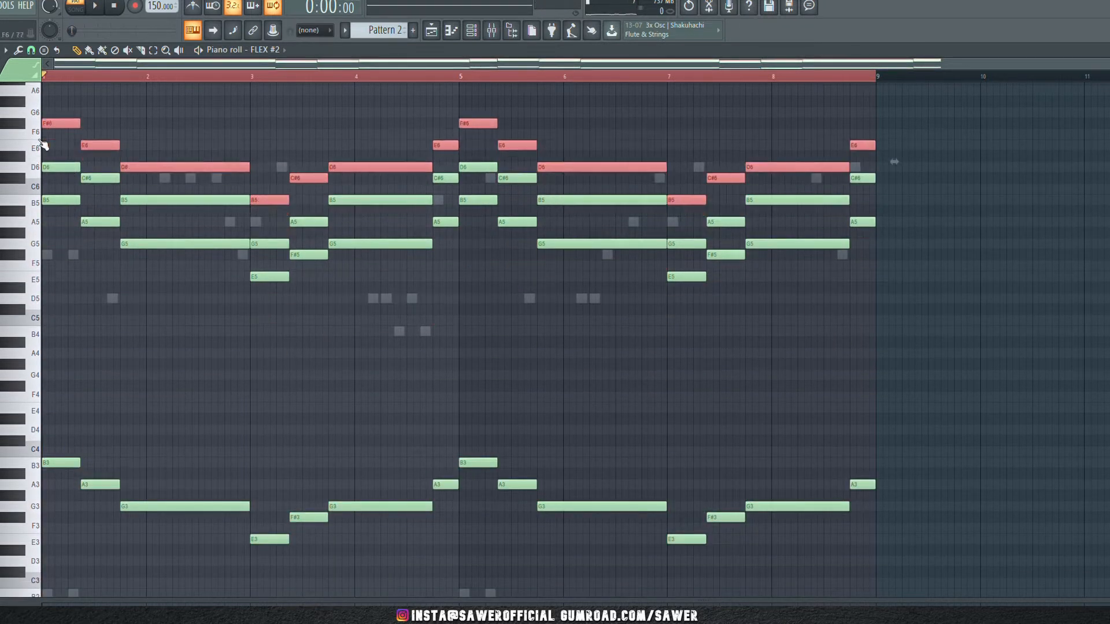
scroll(40, 141, "up", 2)
key("ctrl+d")
- Move the F#6 and E6 notes down one octave to F#5 and E5, and play back the chords
left_click_drag(984, 146, 38, 232)
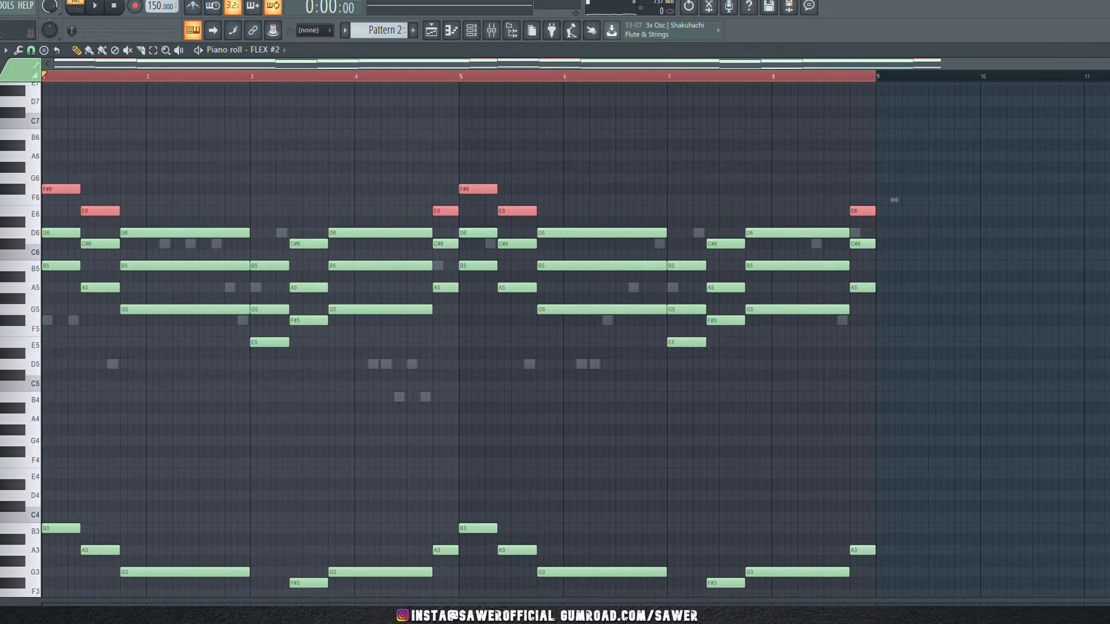
key("ctrl+Down")
key("space")
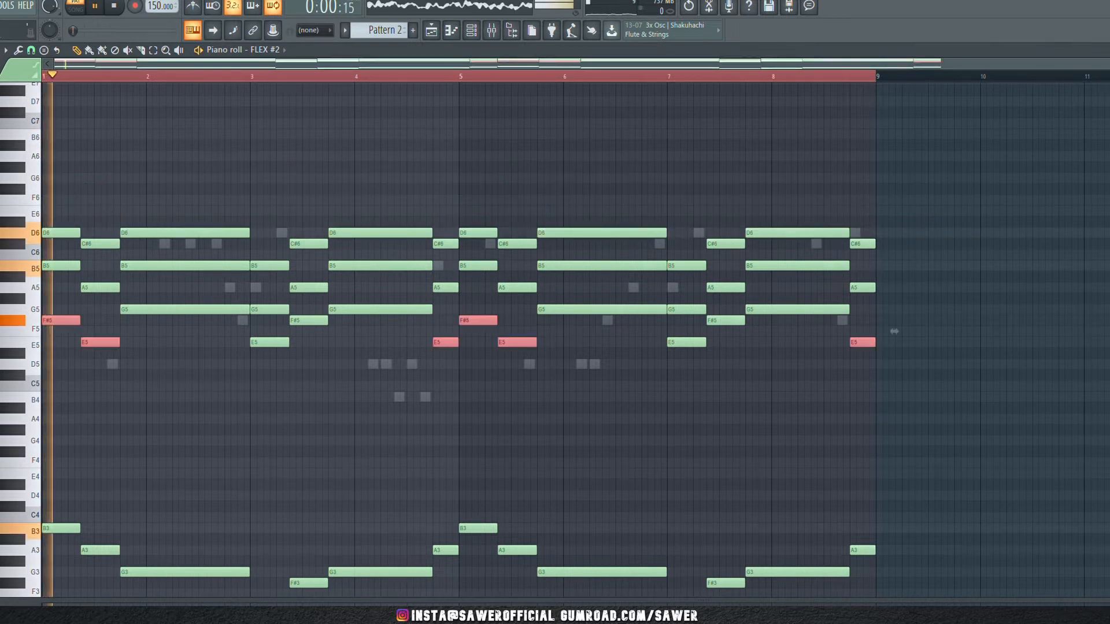
left_click(1039, 290, "ctrl")
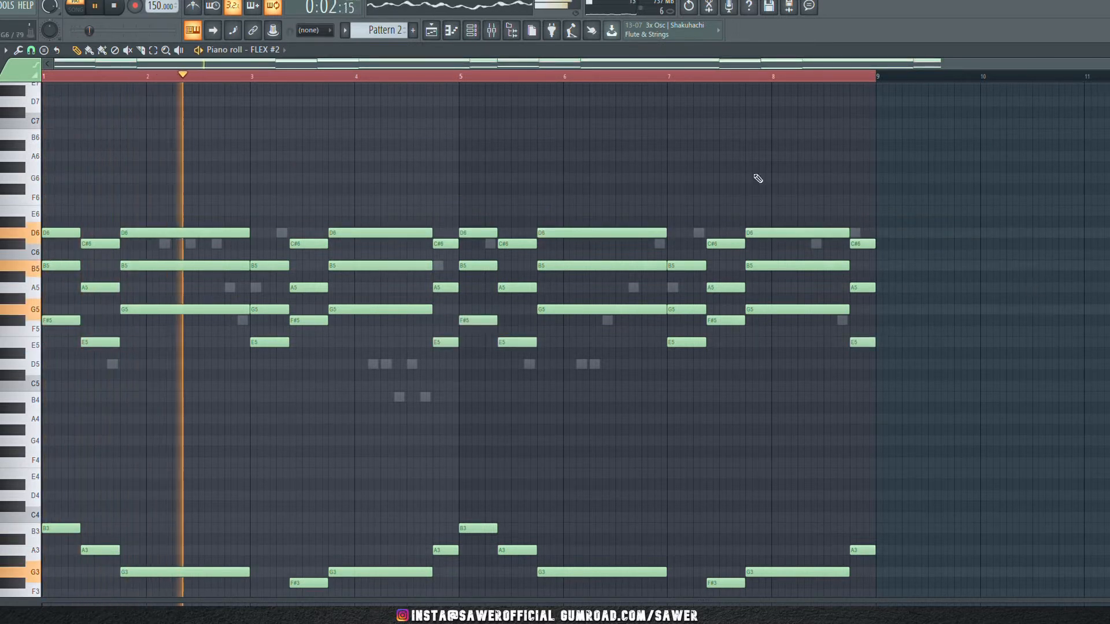
- Stop playback, lock and mute the FLEX and FLEX #2 channels, and select and unmute the Serum channel
left_click(471, 30)
key("space")
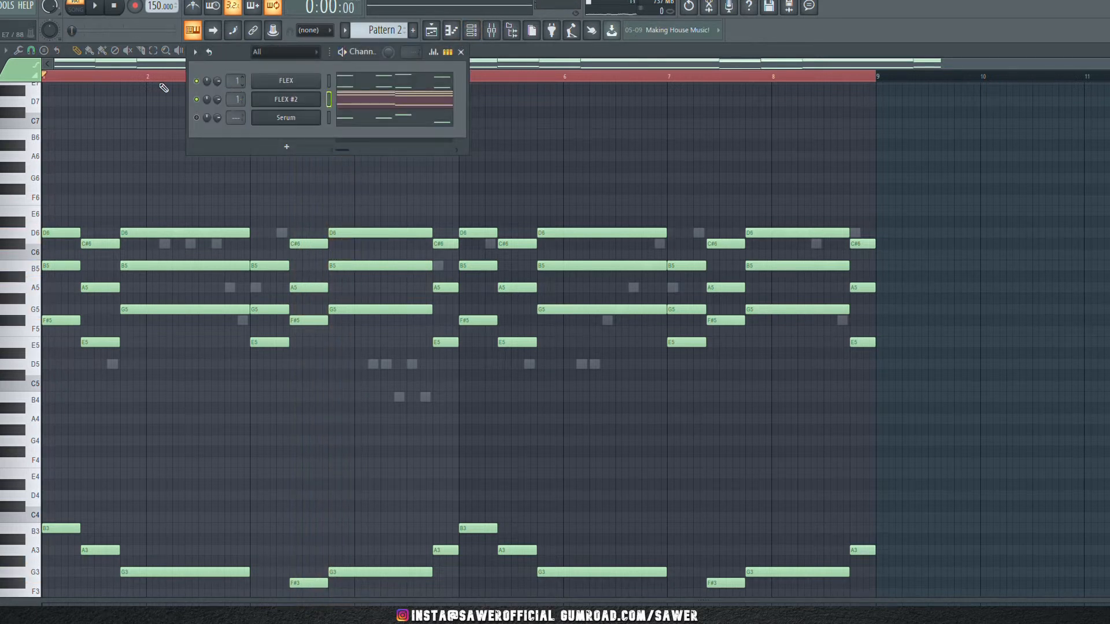
right_click(197, 100, "alt")
right_click(197, 82, "alt")
left_click(197, 82)
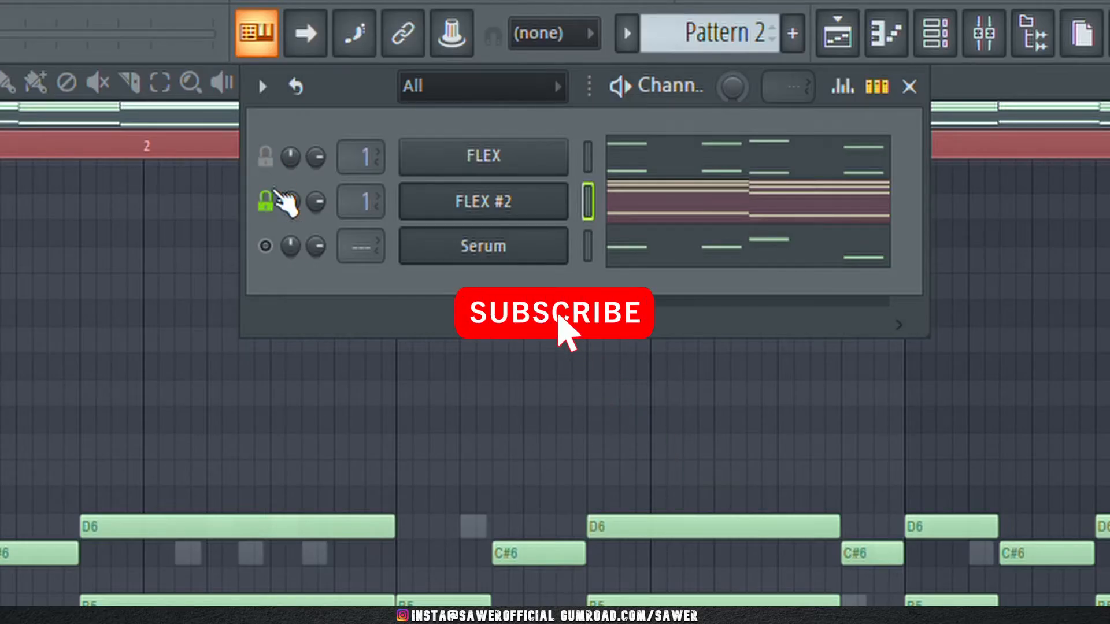
left_click(197, 101)
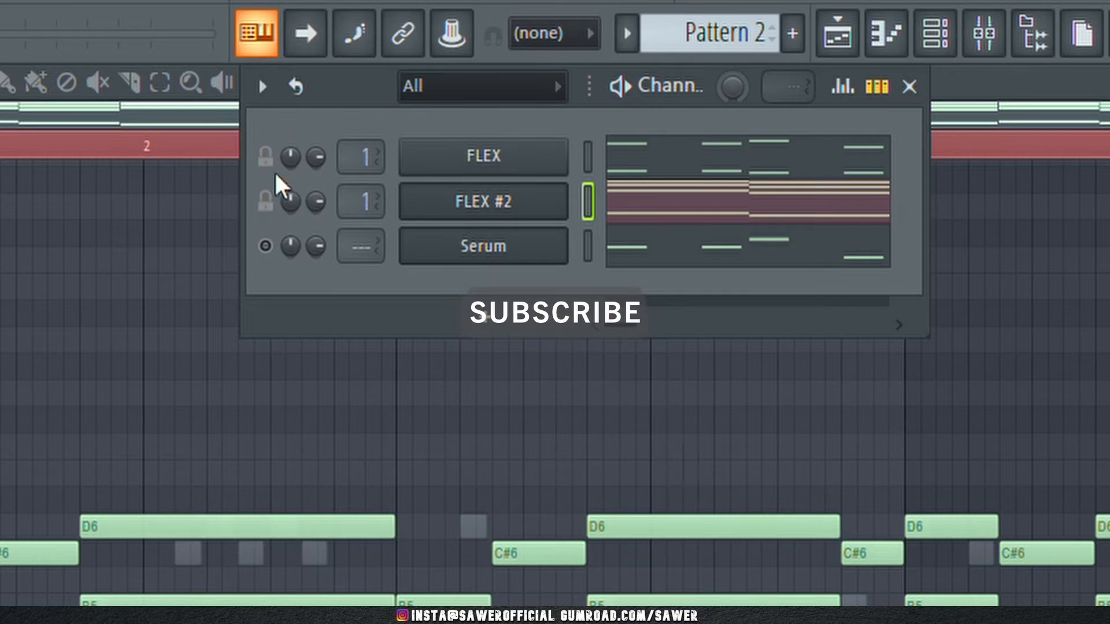
left_click(587, 246)
left_click(266, 246)
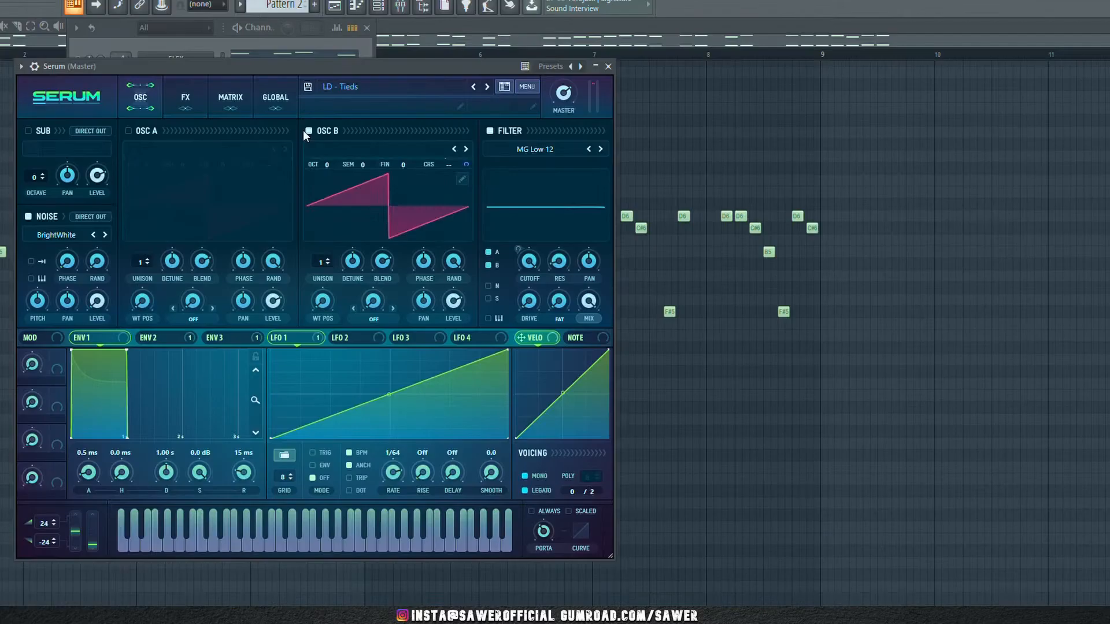
- Audition Serum's BrightWhite noise alone at different levels with Osc B off, and switch Osc A and Osc B on
left_click(309, 131)
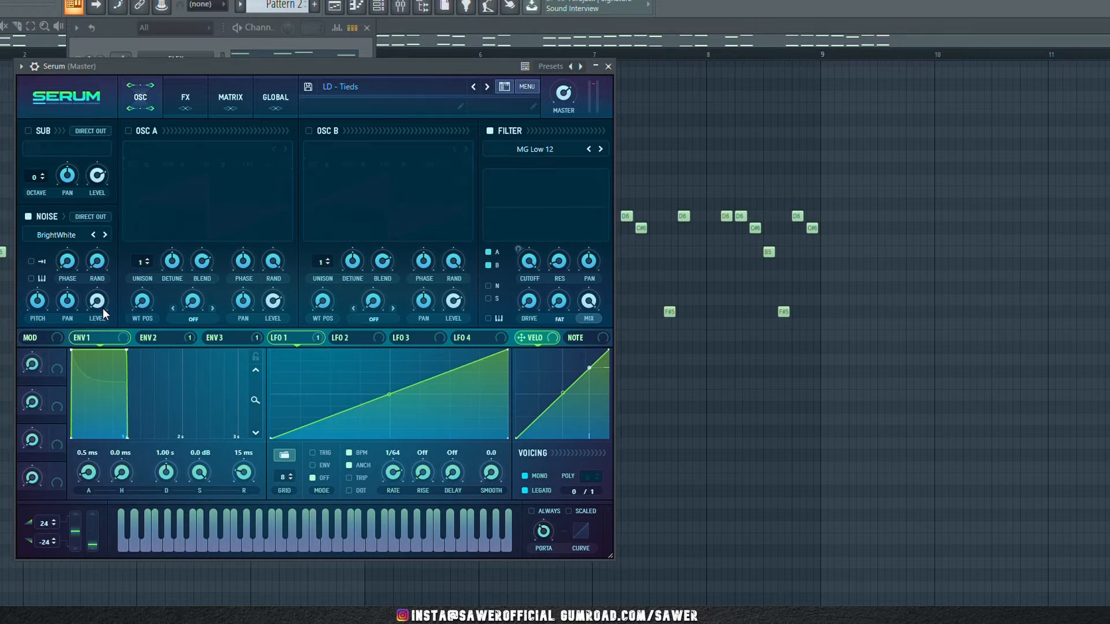
left_click_drag(101, 306, 121, 170)
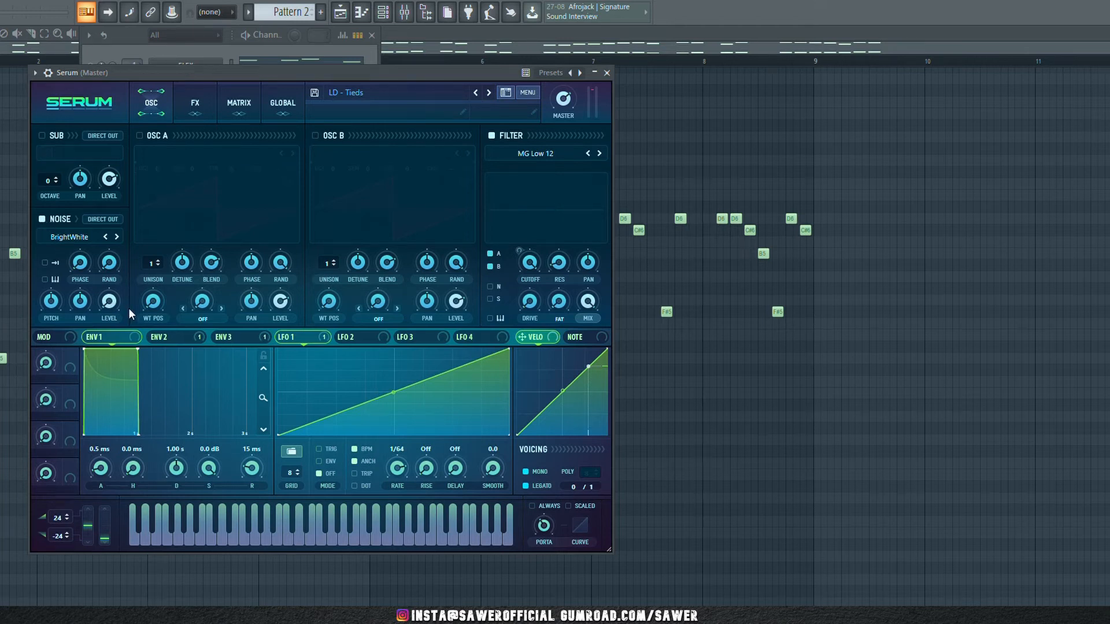
left_click_drag(116, 303, 124, 214)
left_click_drag(128, 265, 128, 358)
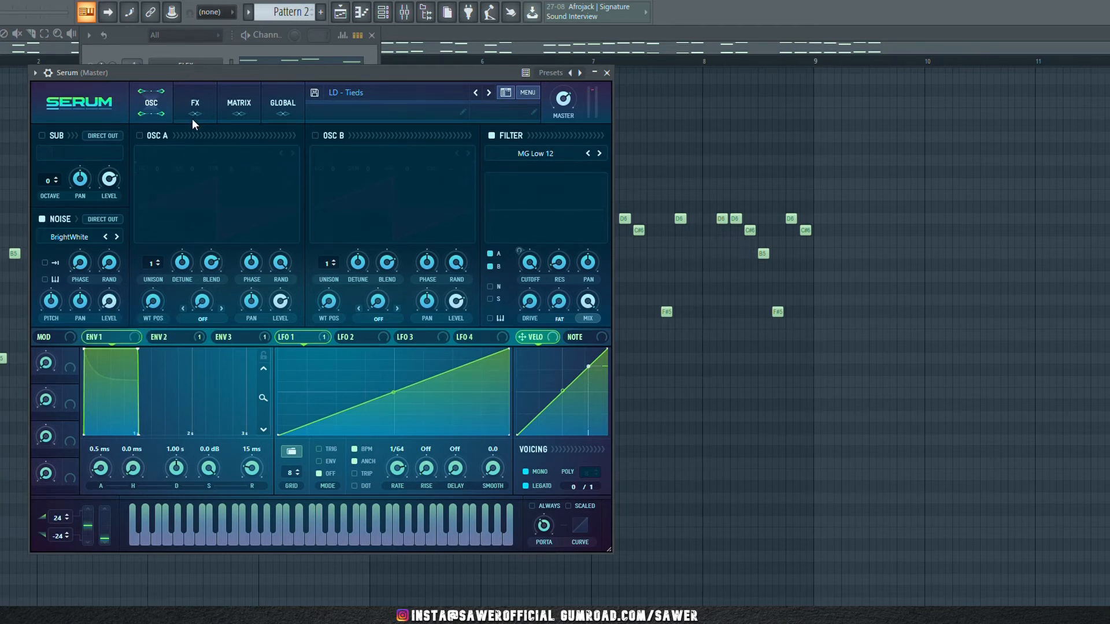
left_click(140, 135)
left_click(315, 135)
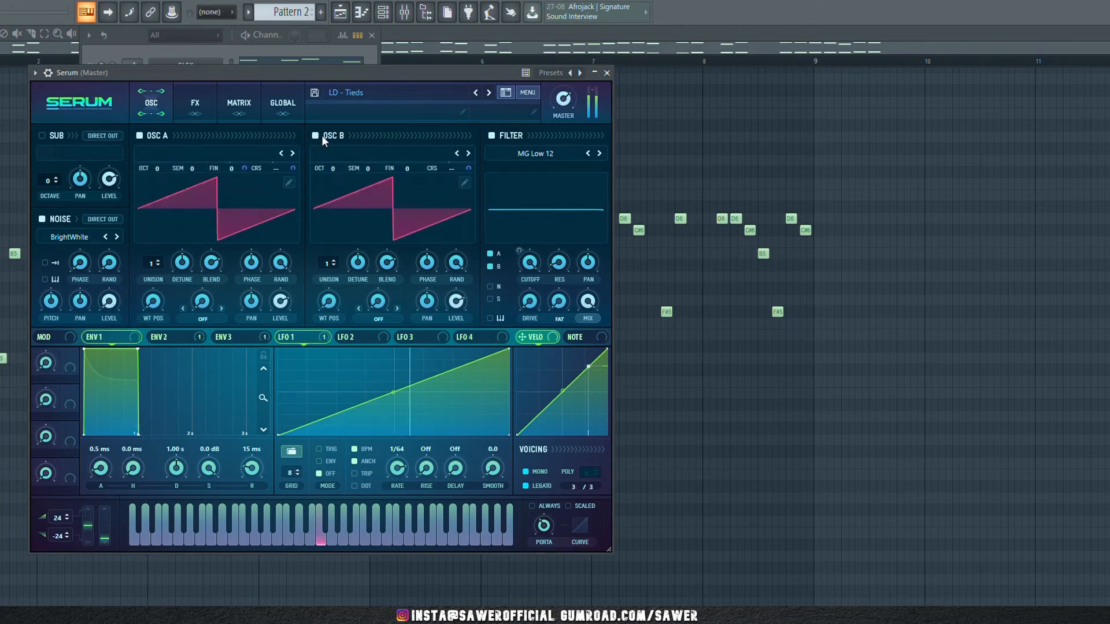
- Open the FLEX channel's melody in the piano roll and select all of its notes
left_click(155, 41)
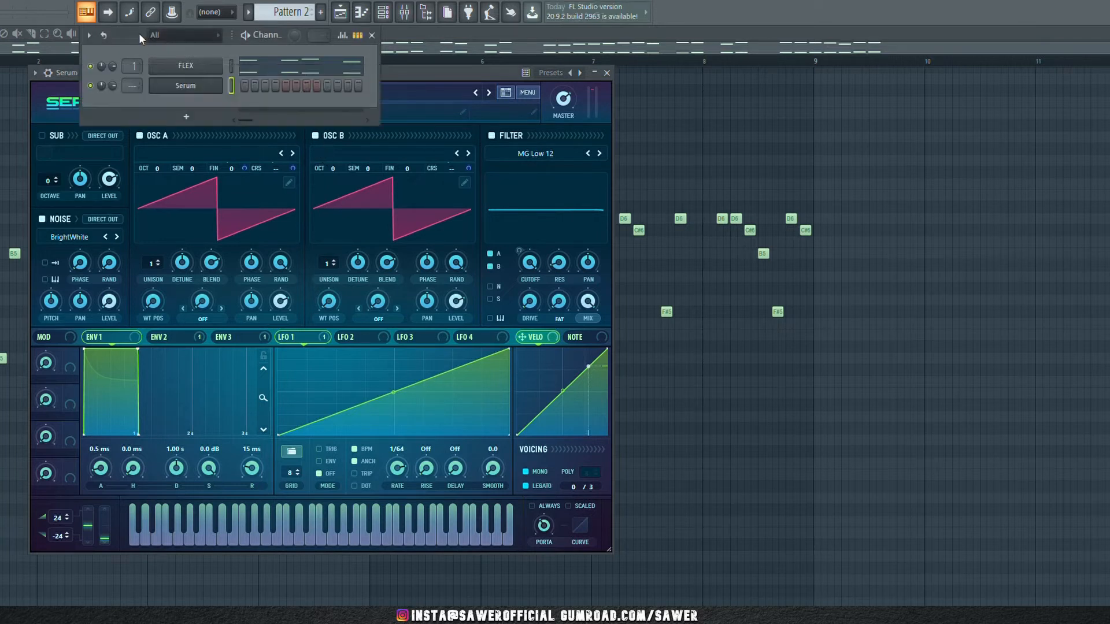
key("space")
left_click(264, 74)
left_click(295, 74)
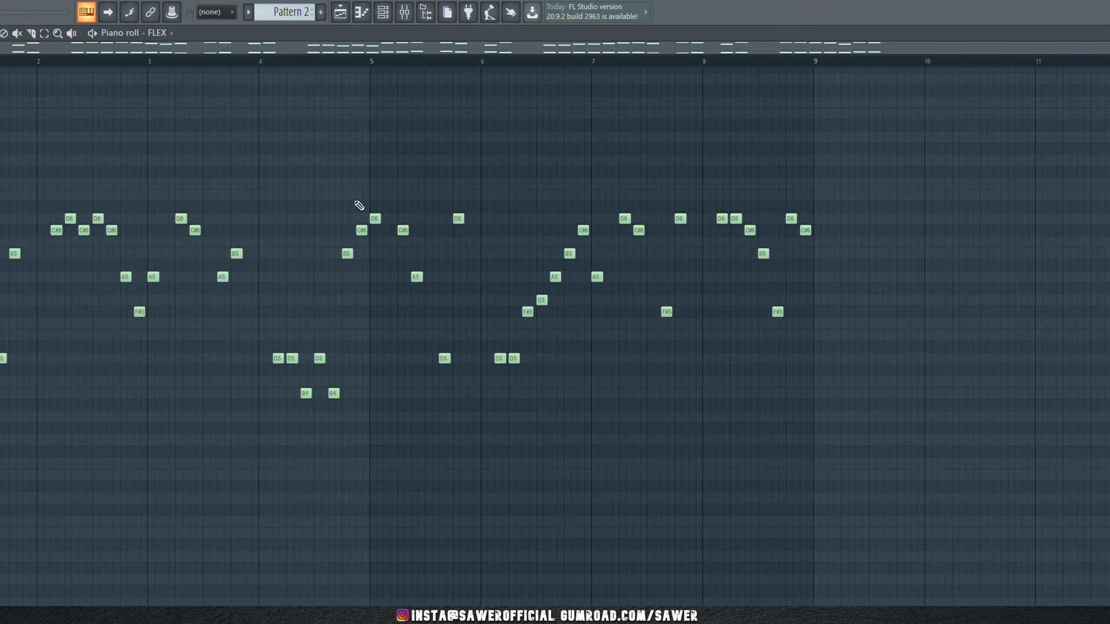
key("ctrl+a")
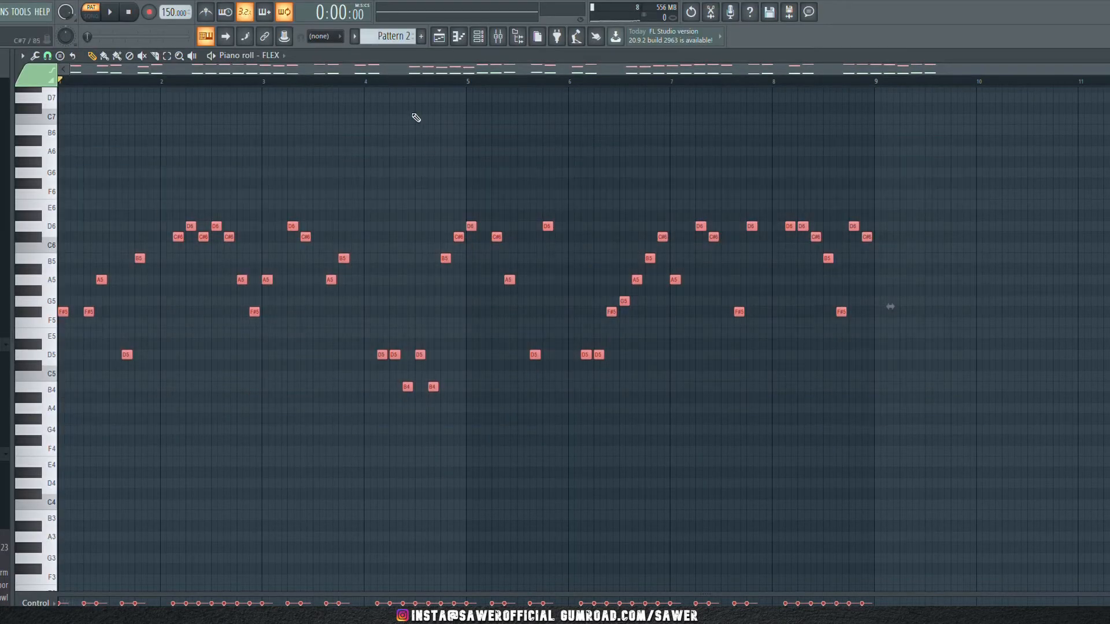
left_click(485, 40)
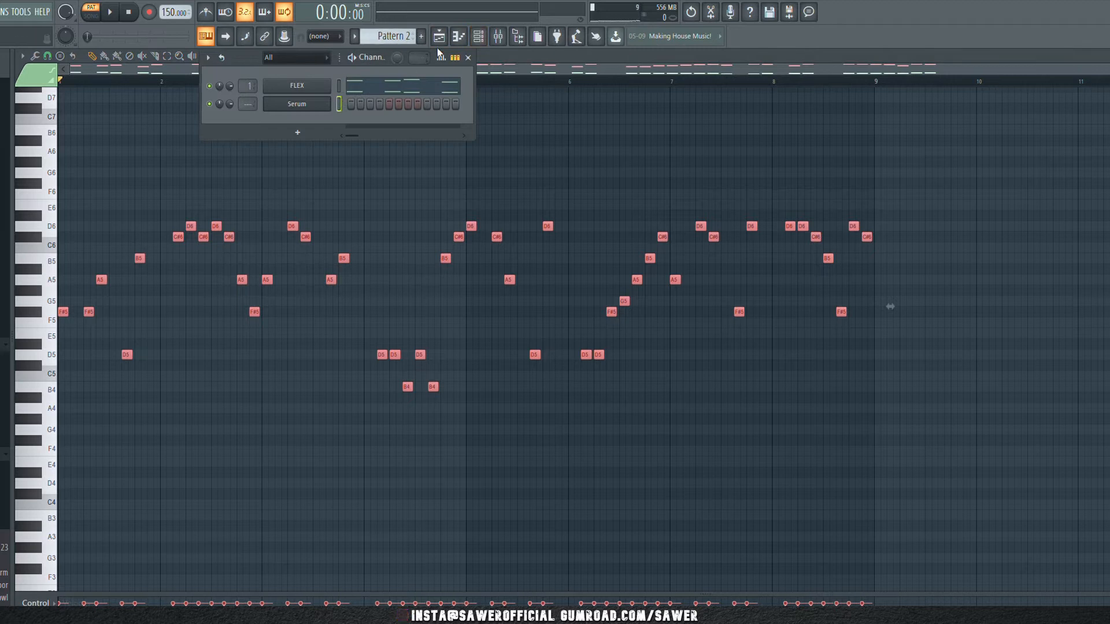
left_click(460, 39)
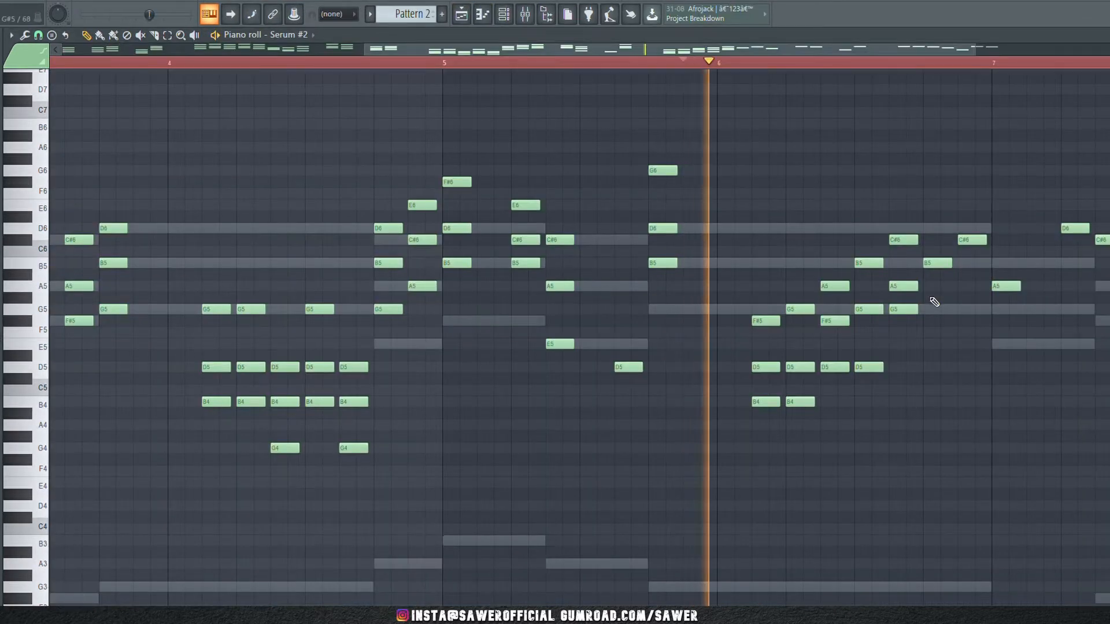
- Complete the last two chords before bar 7 by adding D6 and G5 to the B5 note, and E6 and A5 to the C#6 note
left_click(928, 228)
key("space")
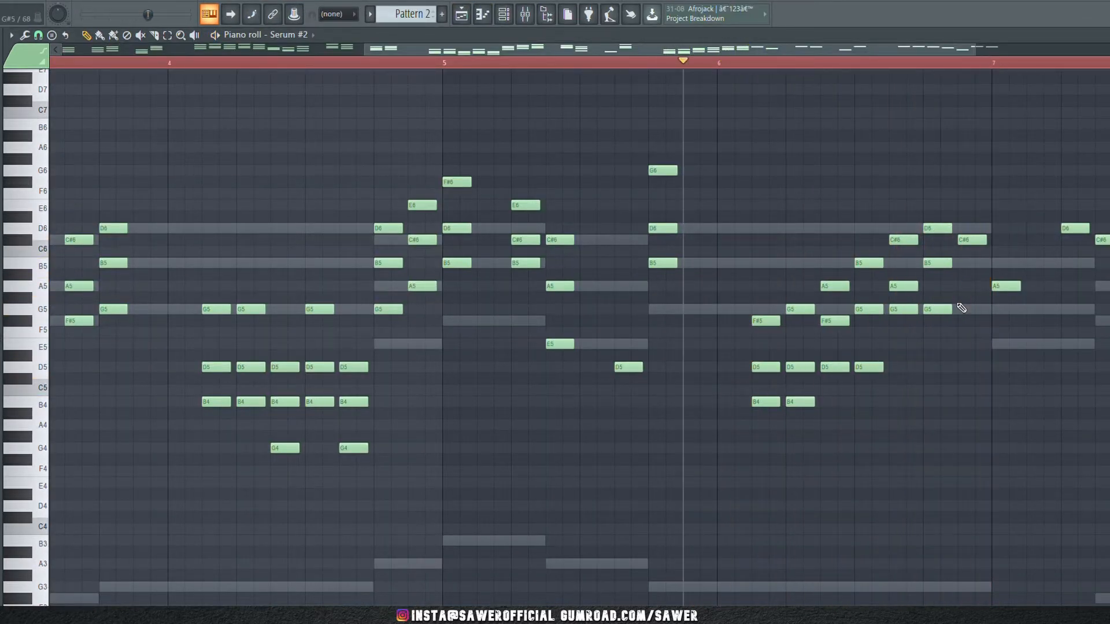
left_click(961, 309)
left_click(963, 205)
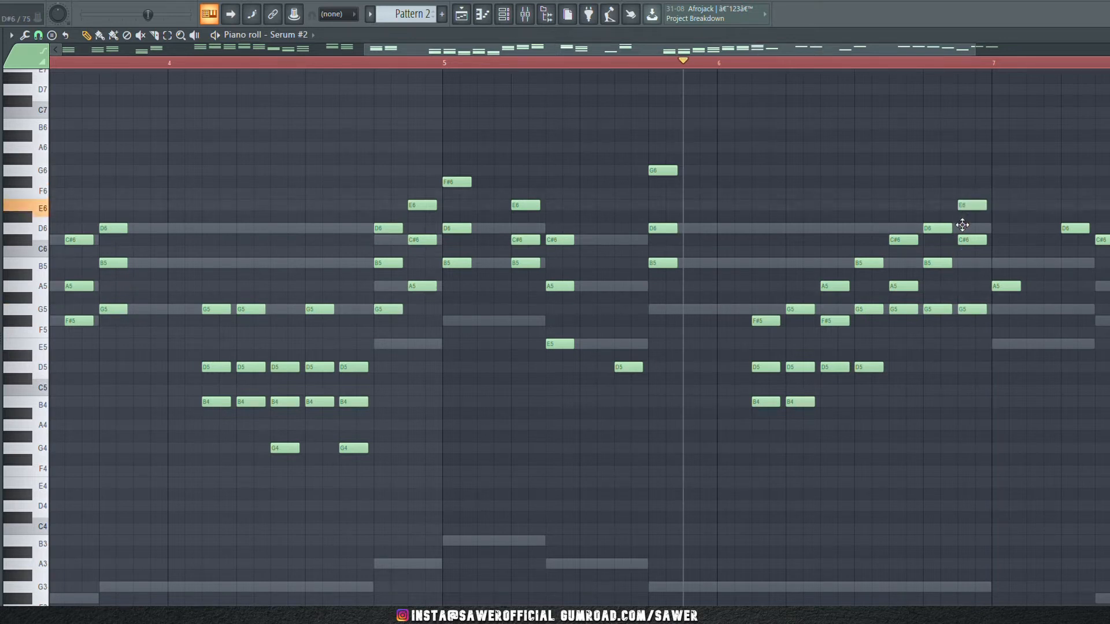
key("space")
left_click_drag(971, 312, 971, 289)
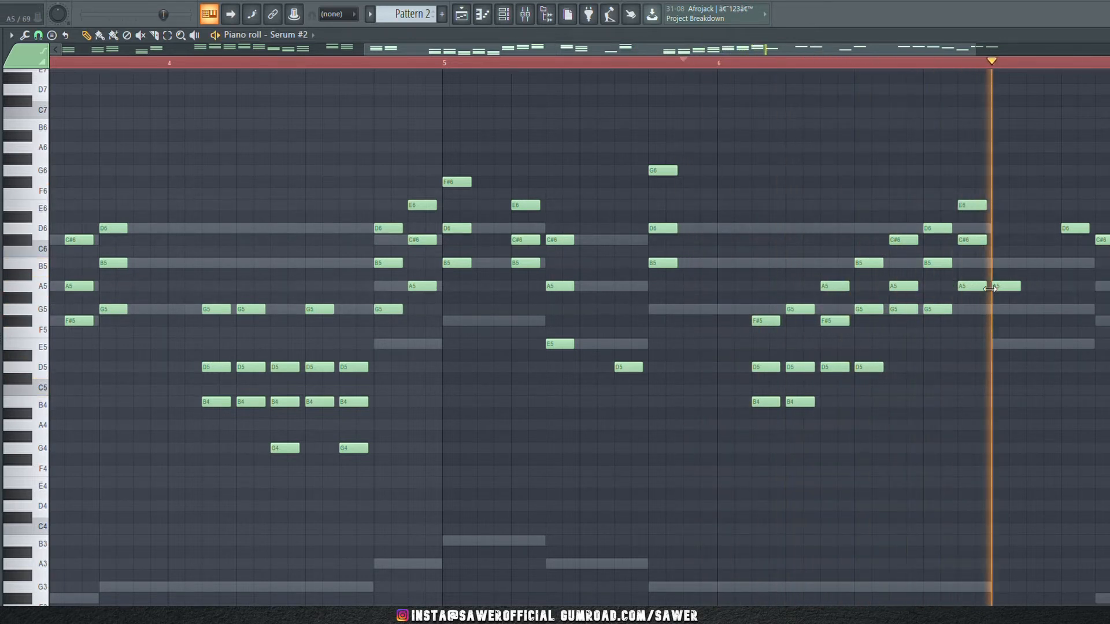
- Add E5 and C#6 to the A5 note at the start of bar 7
left_click(999, 344)
scroll(1009, 347, "down", 1)
left_click(1005, 206)
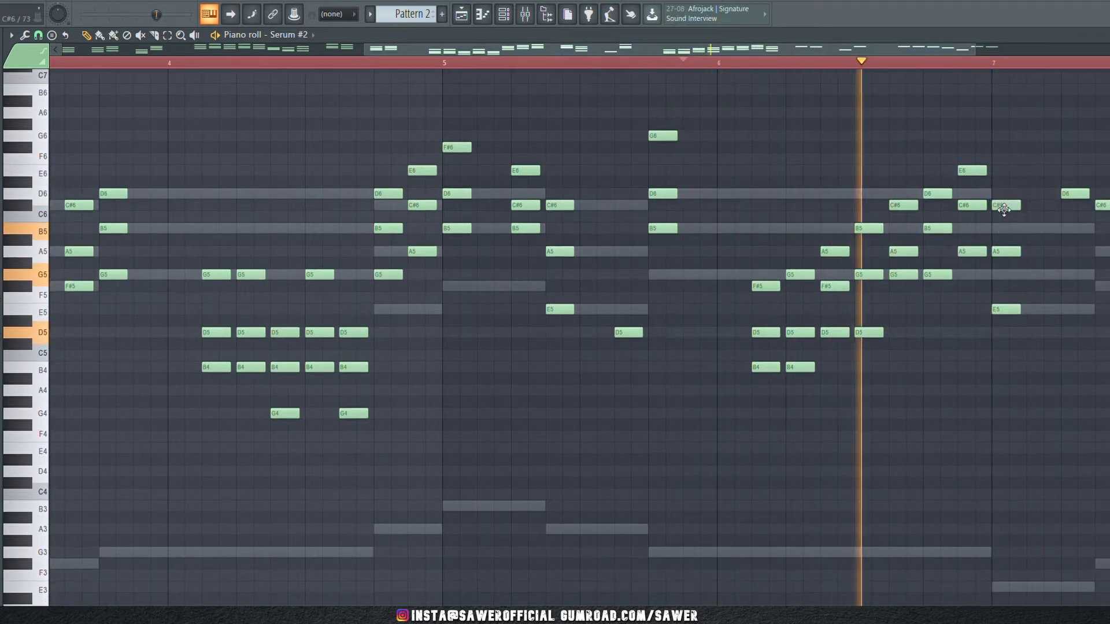
- Try B5 instead of C#6 in the chord at the start of bar 7 and play it back
left_click_drag(1008, 207, 1009, 229)
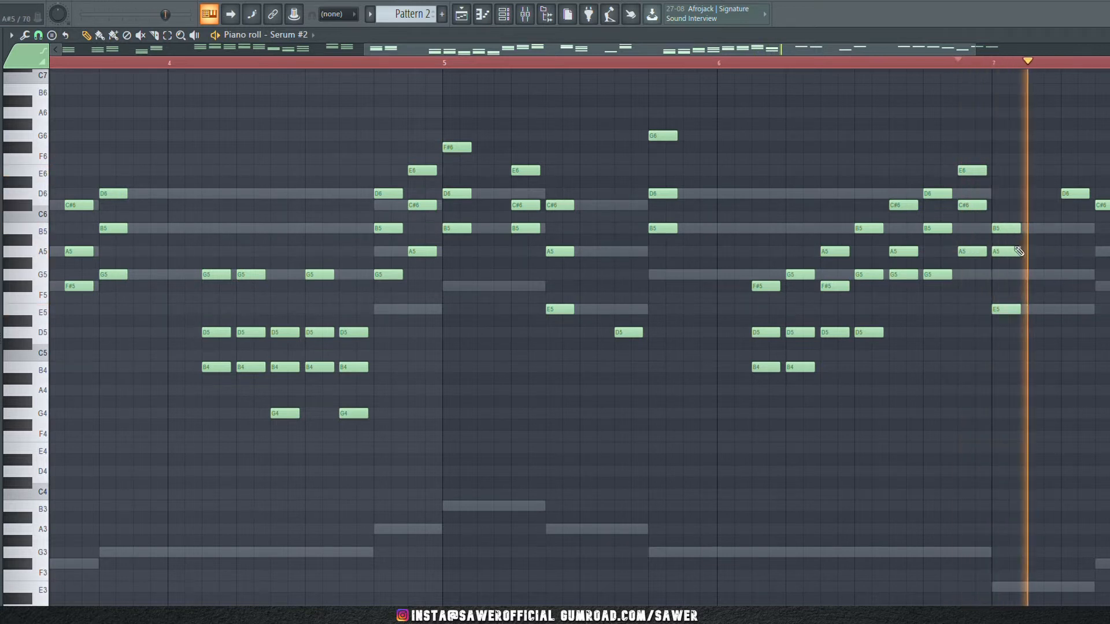
key("space")
left_click_drag(1007, 231, 1007, 213)
key("space")
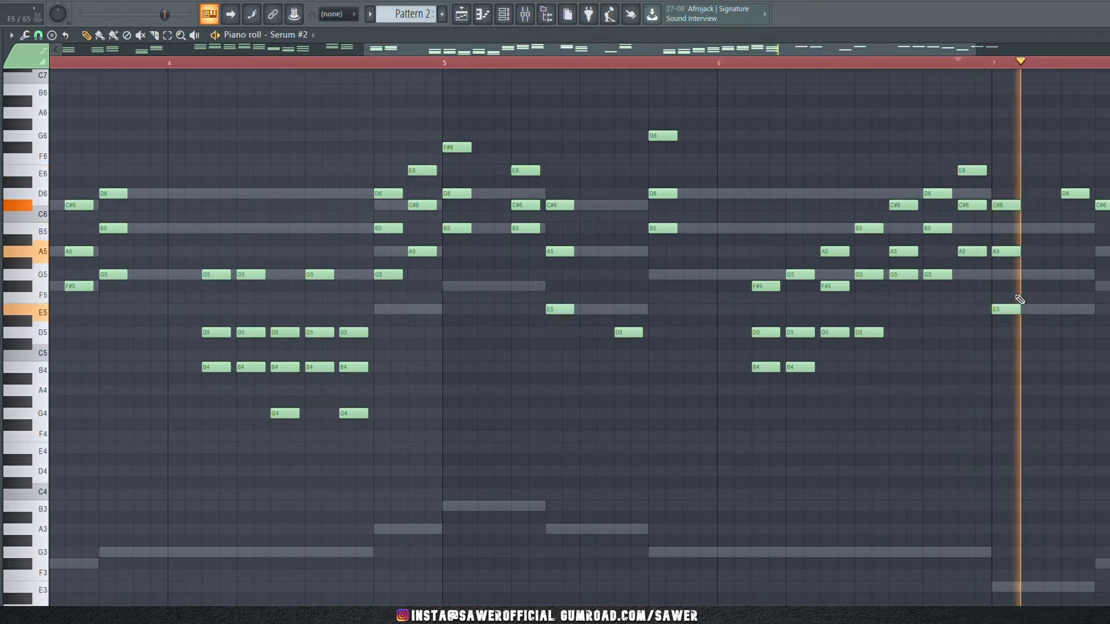
- Add B5 and G6 to the first D6 note in bar 7 and check the chord by playing it
left_click(1067, 229)
left_click(1068, 276)
left_click(1069, 279, "ctrl")
key("ctrl+Up")
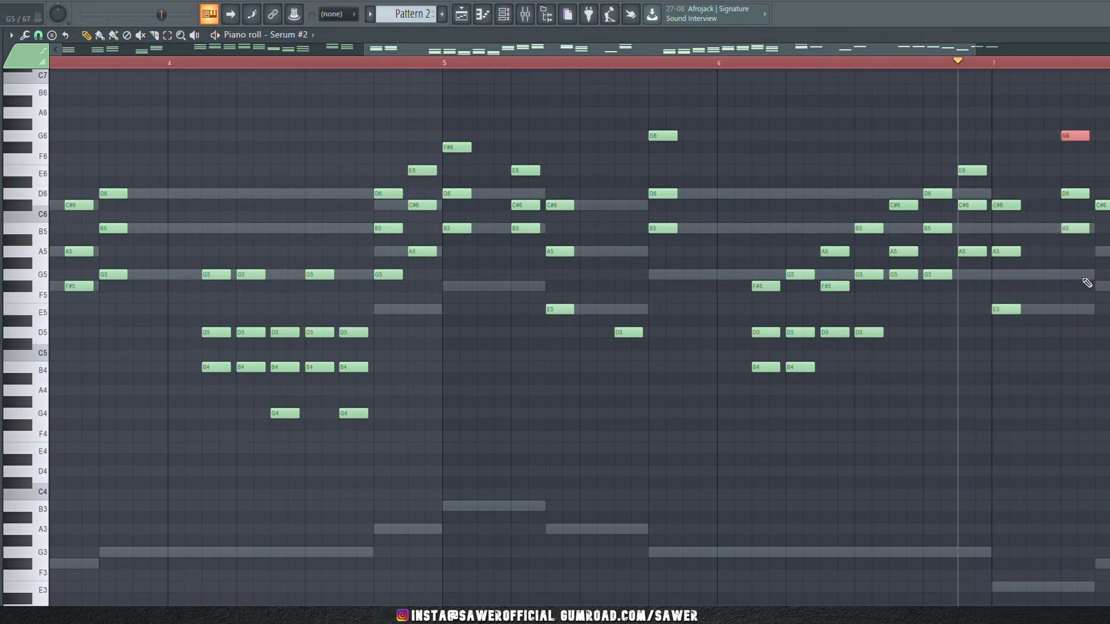
key("space")
key("space")
- Add A5 and F#6 to the C#6 note in the middle of bar 7 and play it back
left_click(1101, 252)
left_click(1102, 148)
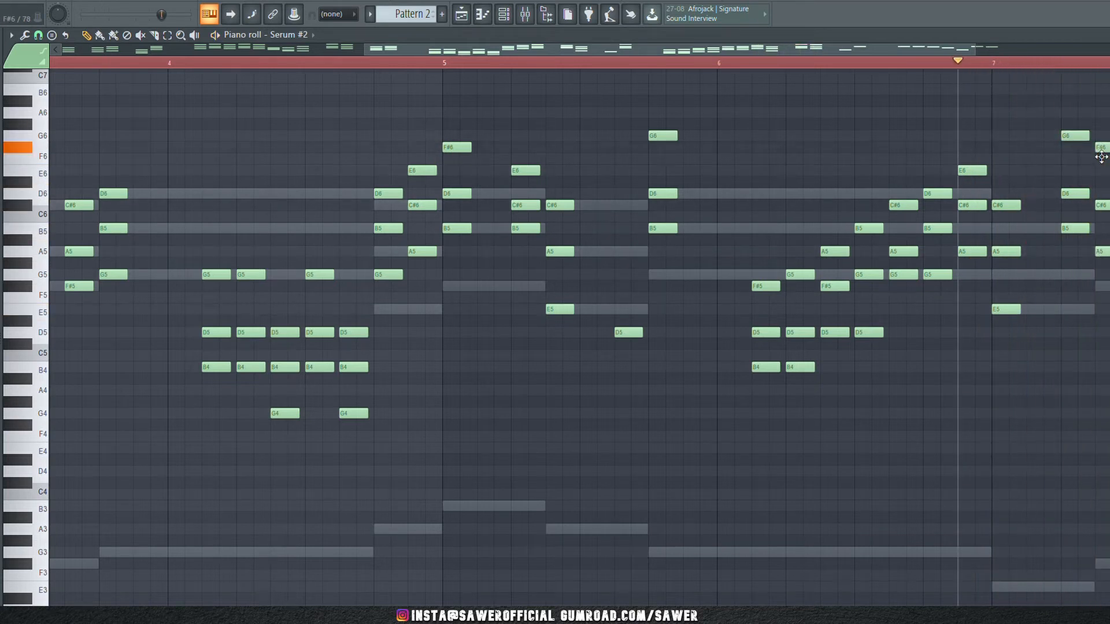
key("space")
key("space")
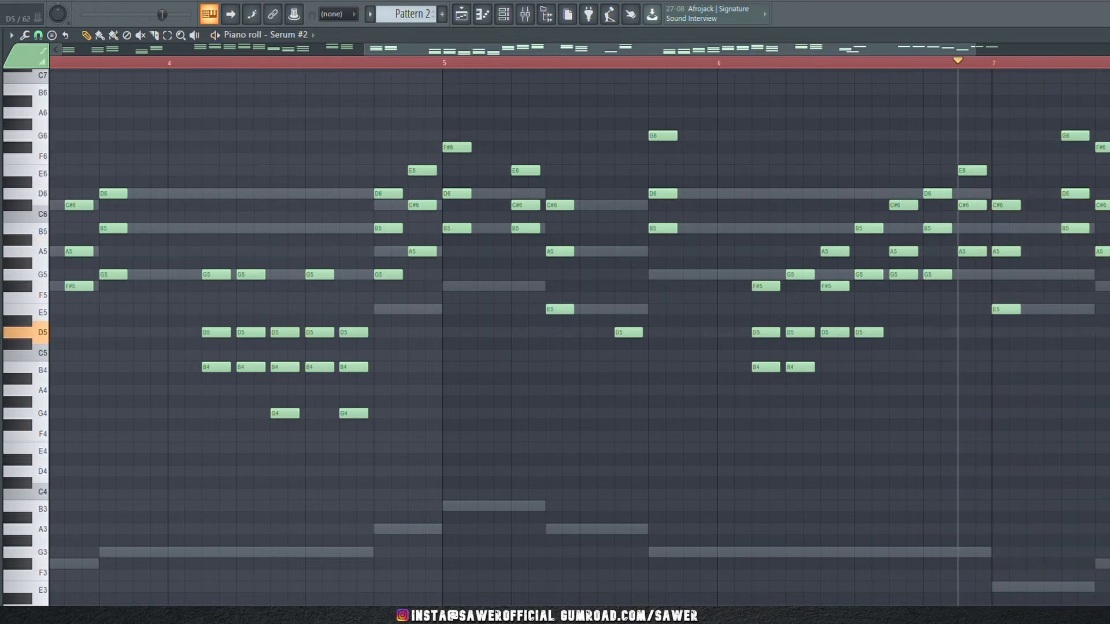
- Complete the chord on the F#5 note in the second half of bar 7 with A5 and C#5, and play it
left_click_drag(1109, 333, 1092, 333)
key("space")
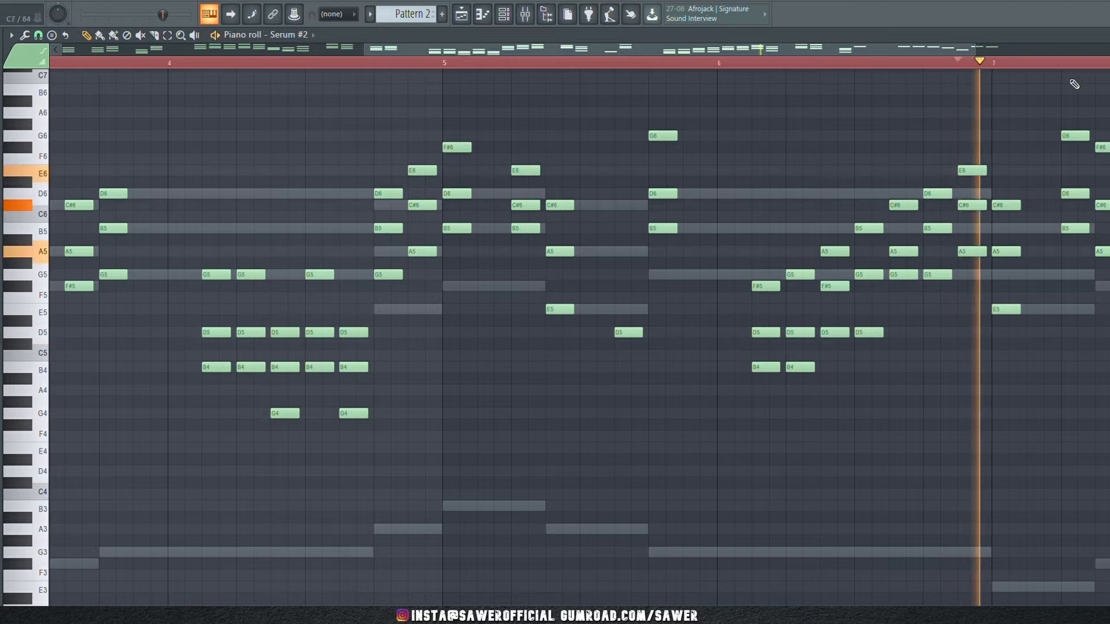
key("space")
- Add B5 and G6 to the last D6 note before bar 8 and play back the chord
left_click(688, 228)
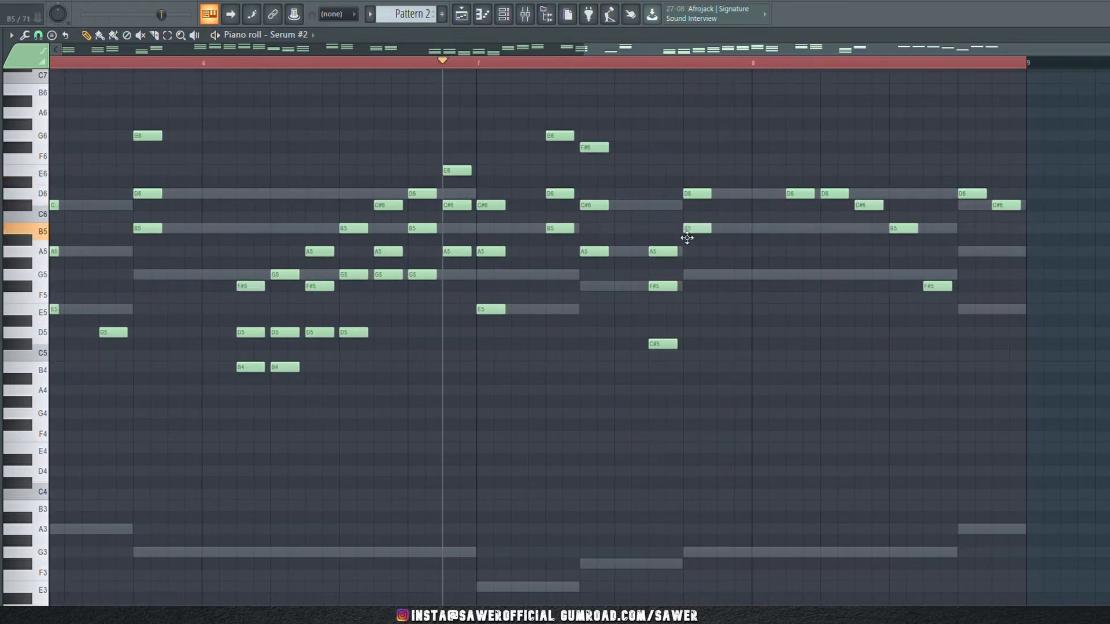
key("ctrl+Up")
key("space")
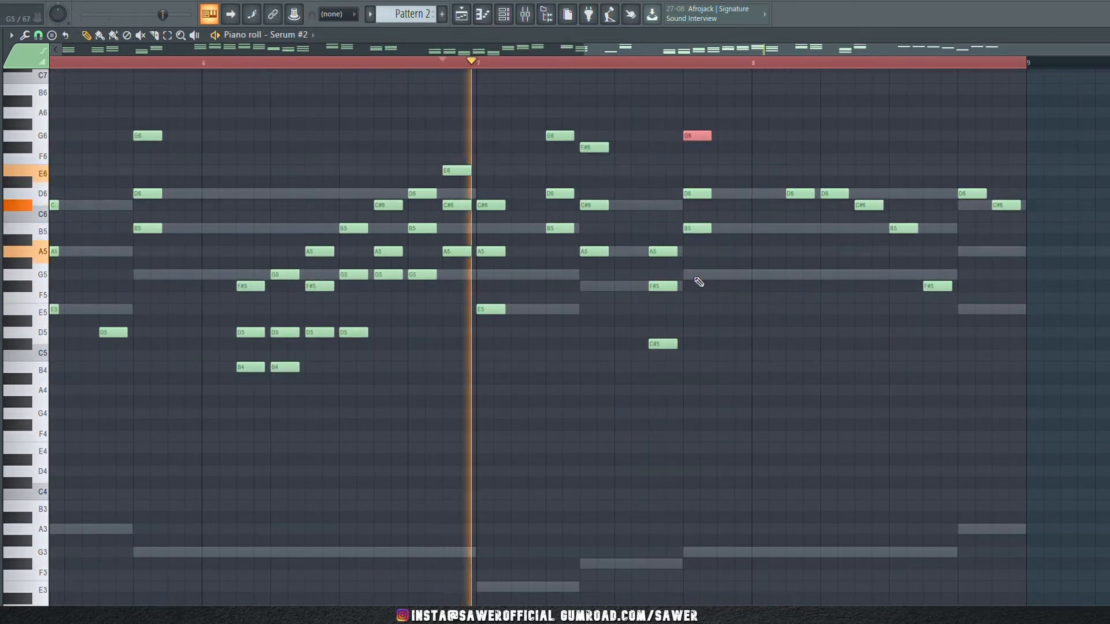
- Add B5 and G6 to the two consecutive D6 notes early in bar 8 and play back the chords
left_click(797, 320, "ctrl")
left_click_drag(790, 202, 844, 280)
key("ctrl+Up")
key("space")
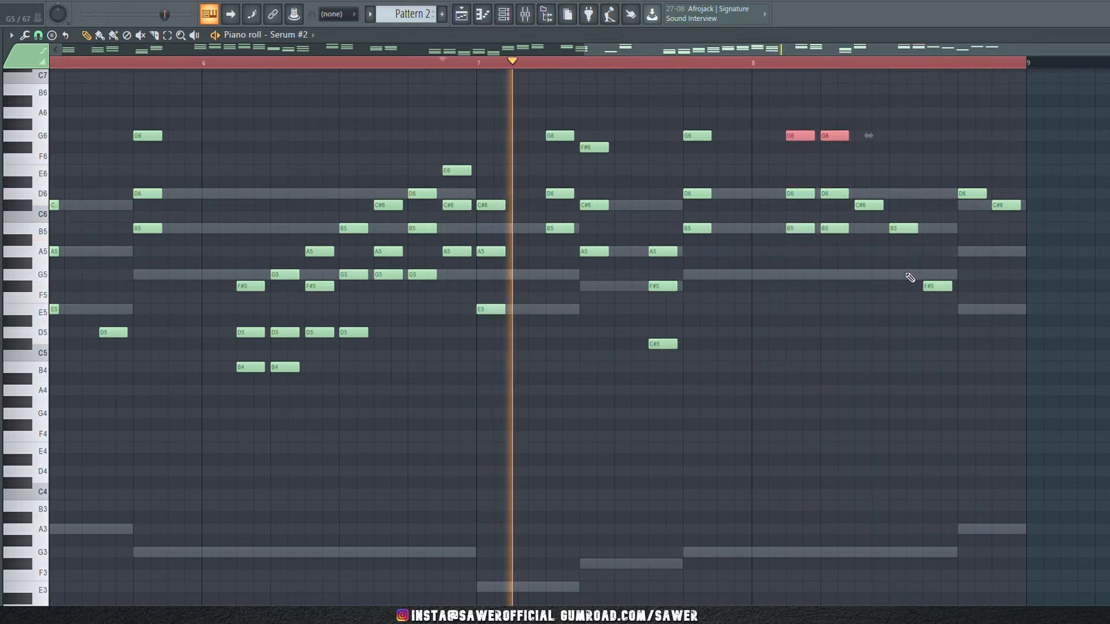
- Complete the chord on the B5 note in the middle of bar 8 with D6 and G5
left_click(895, 195)
left_click(896, 277)
key("space")
- Add F#6 and A5 to the C#6 note just before the B5 chord in bar 8
left_click(861, 148)
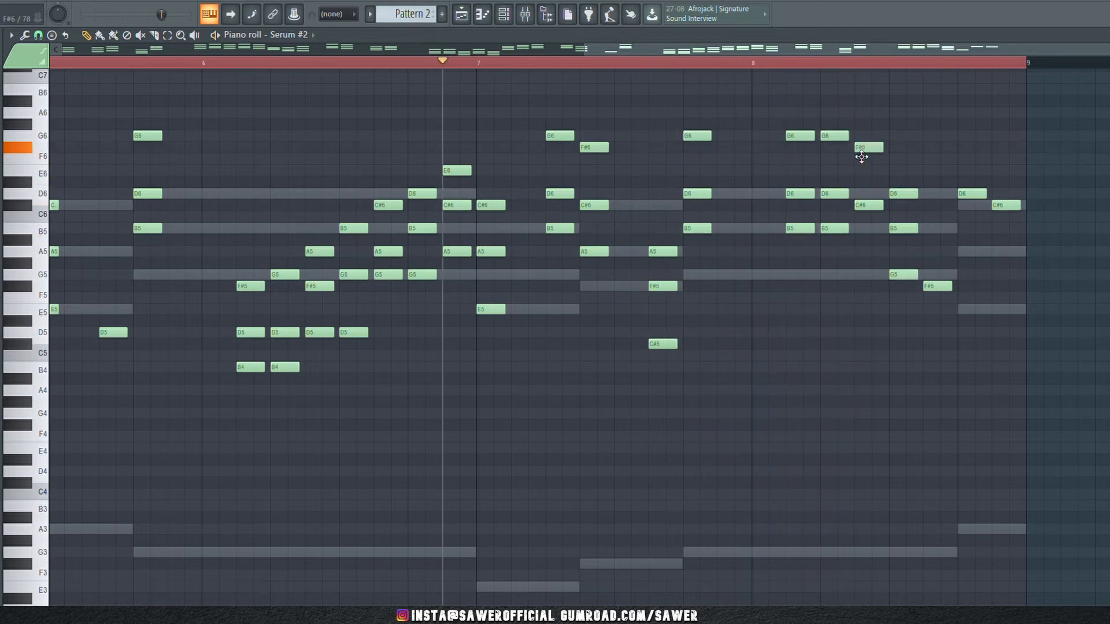
left_click(861, 148)
left_click(865, 264)
mouse_move(865, 269)
left_mouse_down()
mouse_move(861, 241)
mouse_move(872, 255)
left_mouse_up()
- Complete the chord on the F#5 note in bar 8 with B5 and D5, and play it
left_click(928, 230)
left_click(930, 195)
left_click(934, 195, "ctrl")
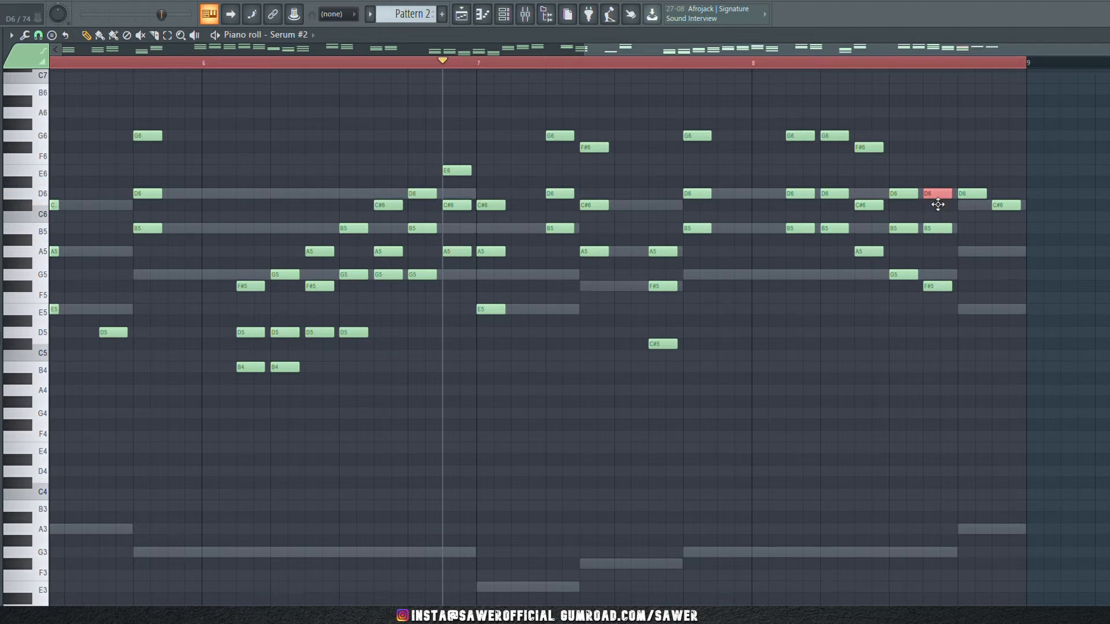
key("ctrl+Down")
key("space")
key("space")
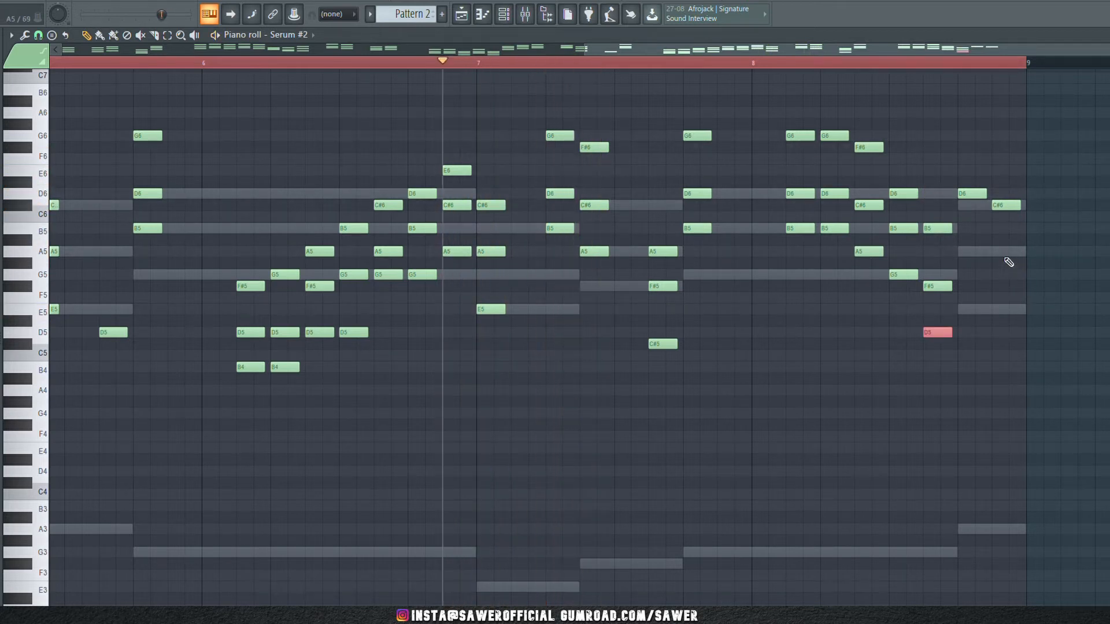
- Add A5 and E6 to the final C#6 note of bar 8 and play back the chord
left_click(1004, 253)
key("ctrl+Up")
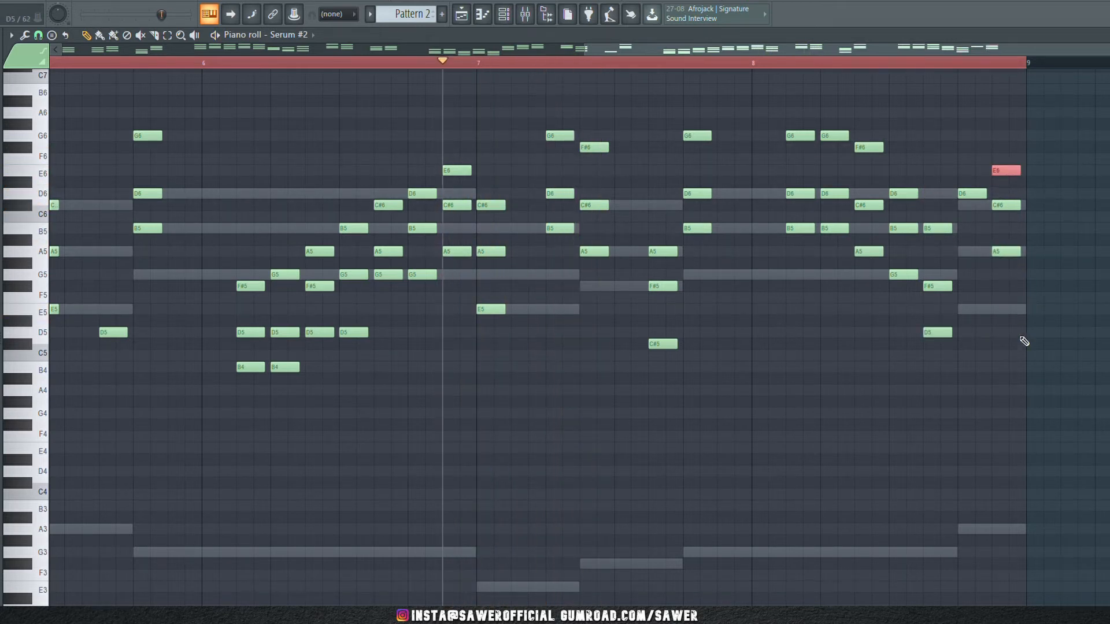
key("space")
key("space")
- Add A5 and F#6 to the last D6 note of bar 8 and play back the harmonised melody
left_click_drag(963, 229, 962, 263)
left_click(966, 198)
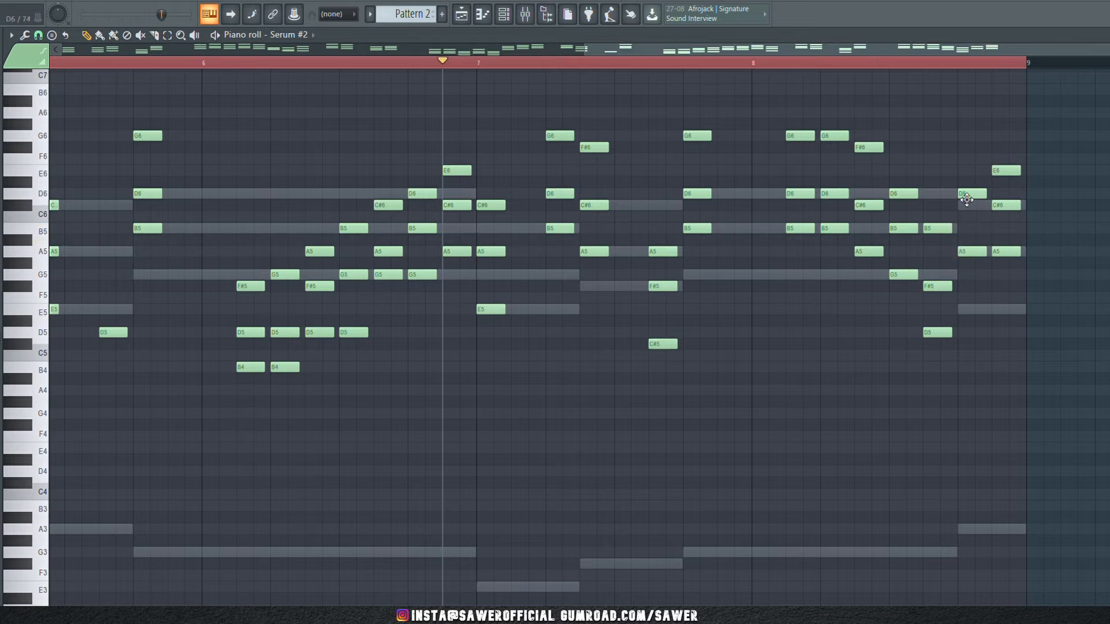
left_click_drag(964, 171, 962, 148)
key("space")
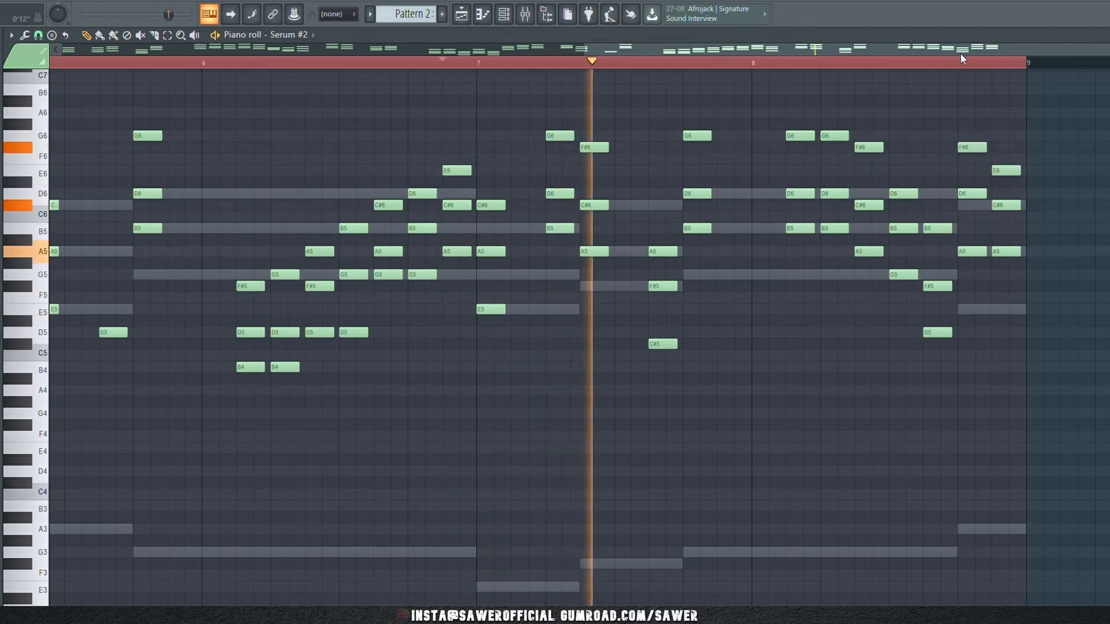
- Move the Sylenth1 plugin window clear of the channel list and mute the Serum #2 channel
scroll(964, 63, "down", 2)
scroll(964, 64, "down", 2)
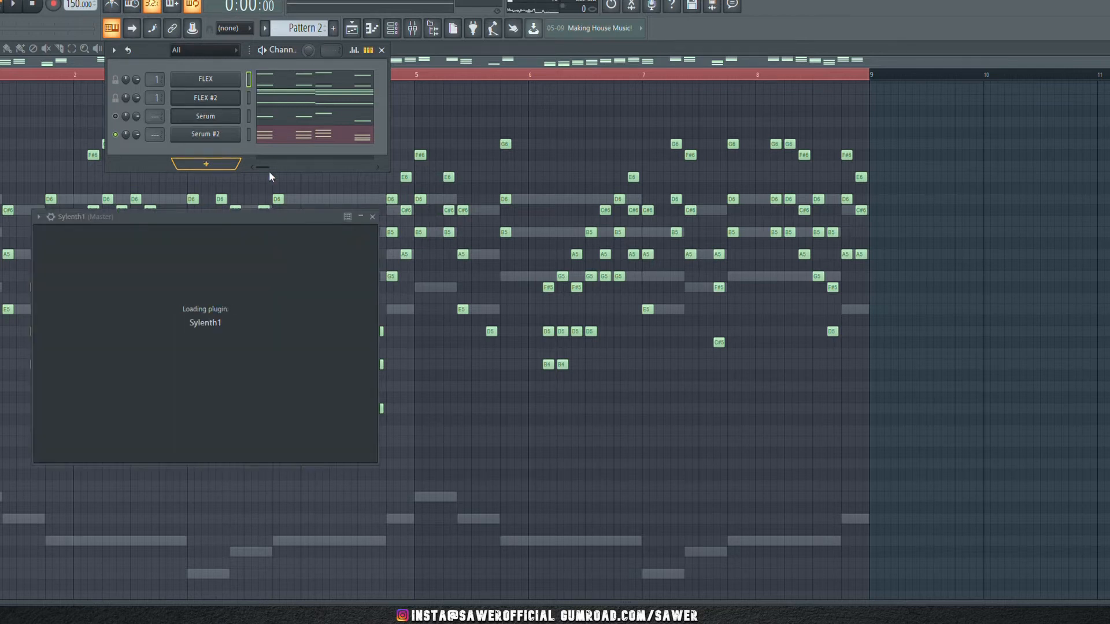
left_click_drag(298, 217, 576, 99)
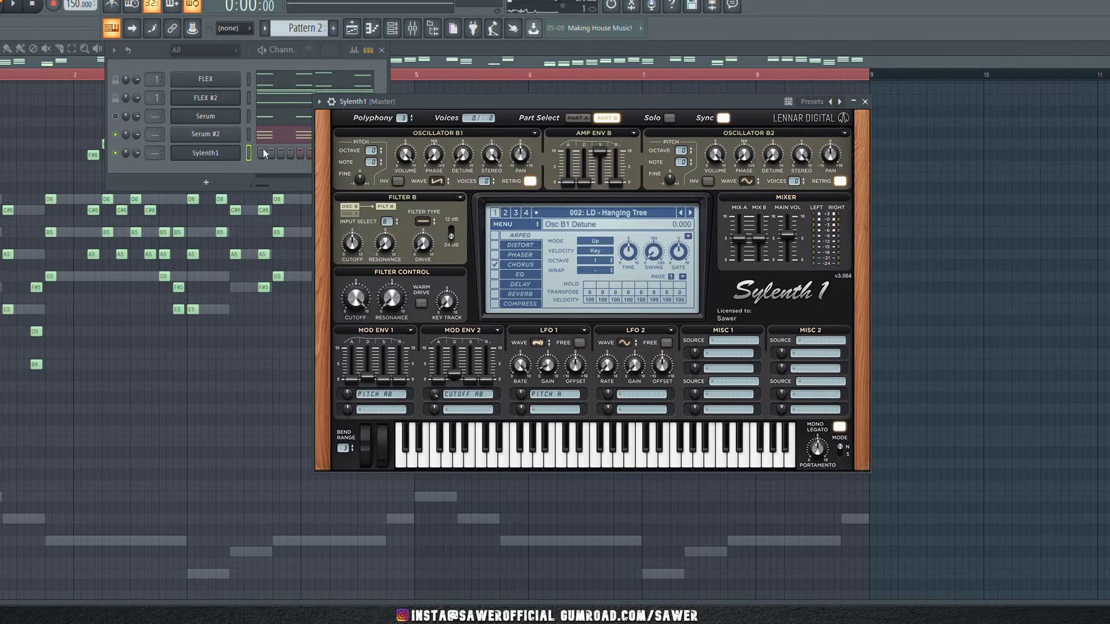
left_click(114, 137)
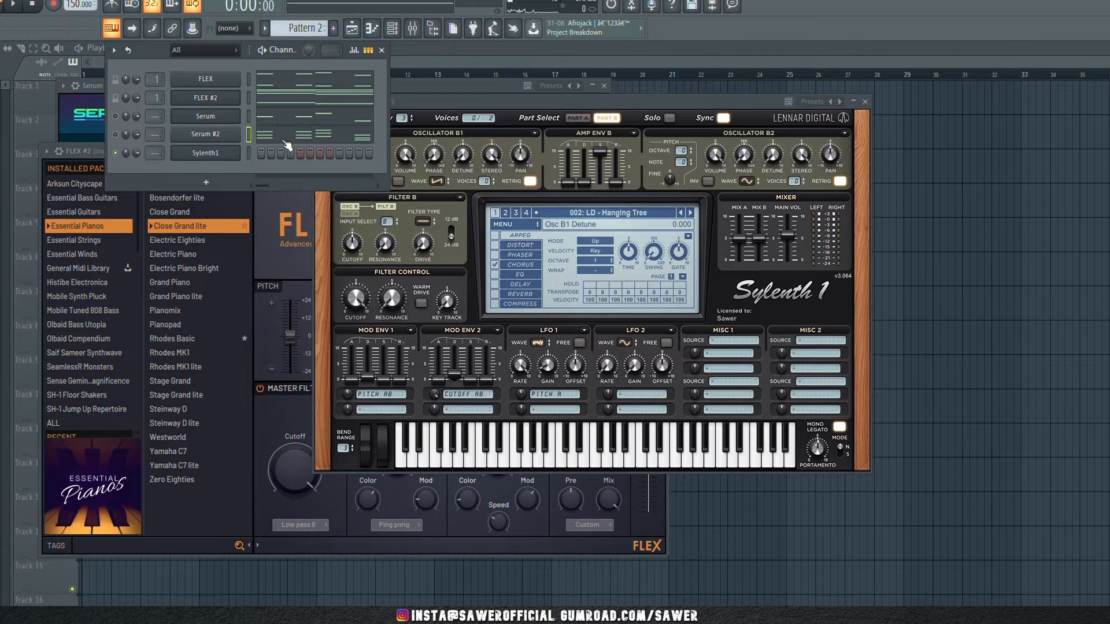
- Open the Serum #2 piano roll and select the top note of each chord from bar 1 to the start of bar 3
left_click(284, 138)
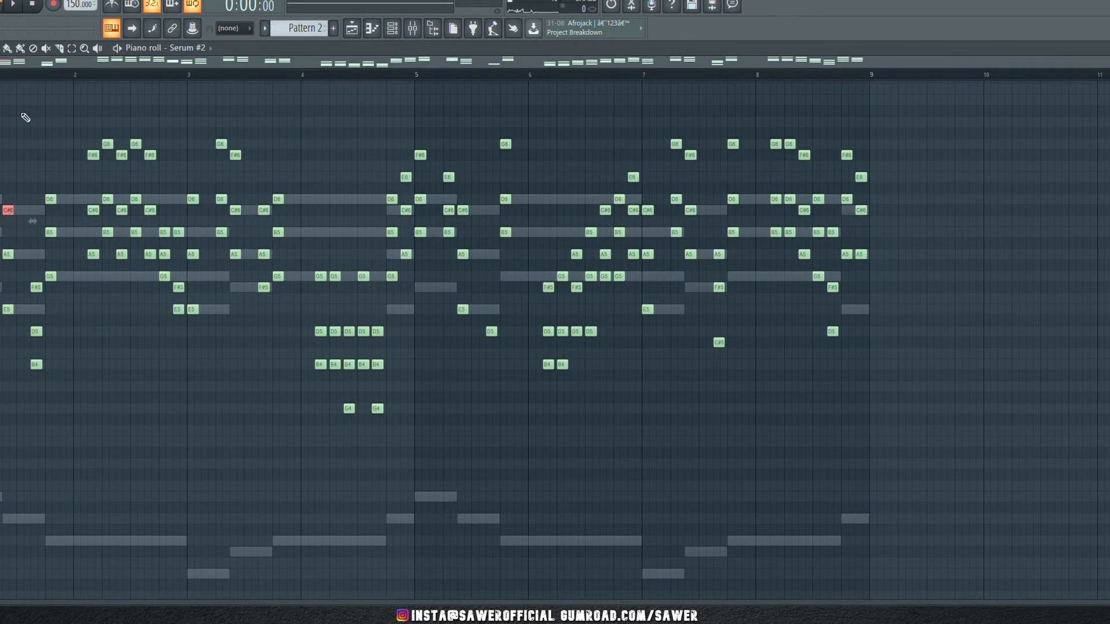
scroll(15, 62, "up", 3)
left_click_drag(102, 250, 122, 302)
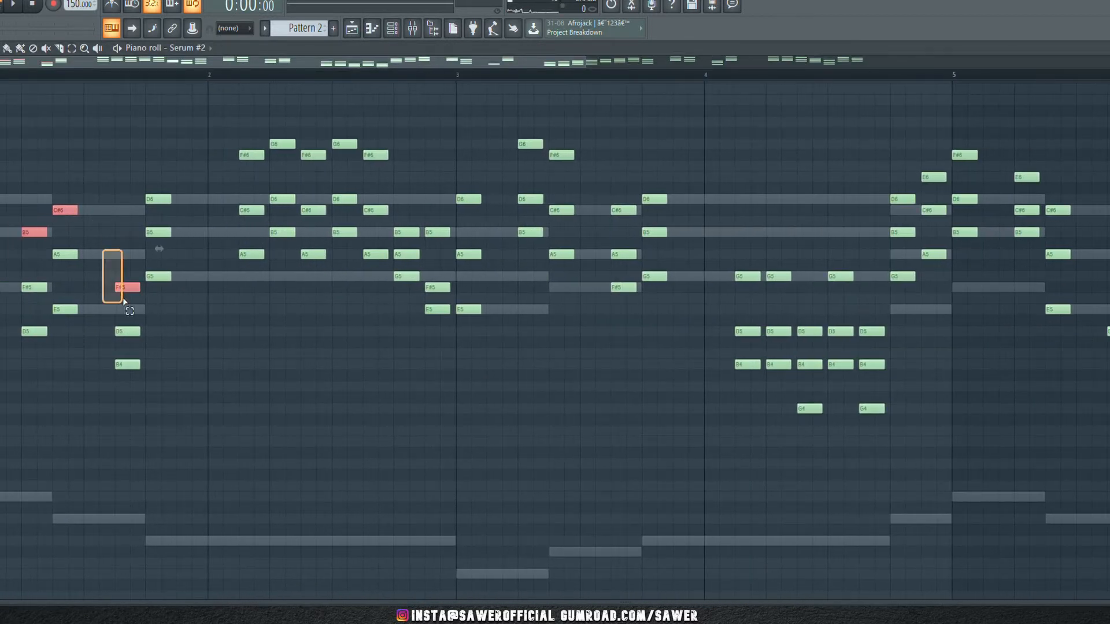
left_click_drag(147, 195, 157, 206)
left_click_drag(221, 105, 404, 155)
left_click_drag(415, 205, 437, 232)
left_click_drag(463, 194, 473, 202)
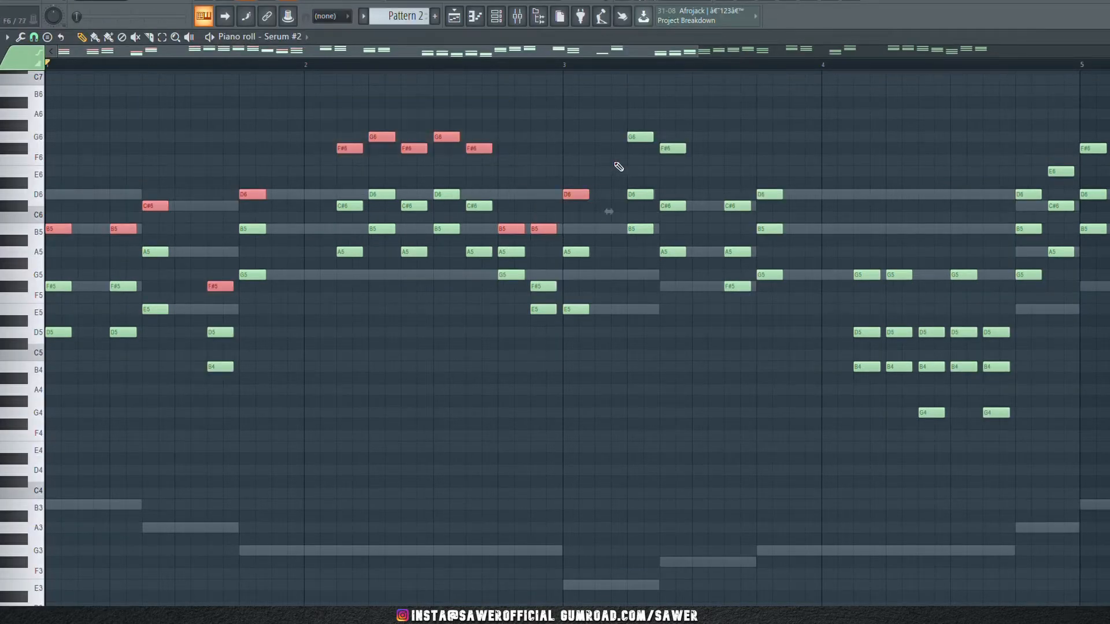
- Extend the selection to the top notes of the remaining Serum #2 chords through bar 8
left_click_drag(518, 117, 609, 152)
left_click_drag(740, 180, 762, 210)
left_click_drag(854, 246, 979, 293)
left_click_drag(917, 326, 947, 339)
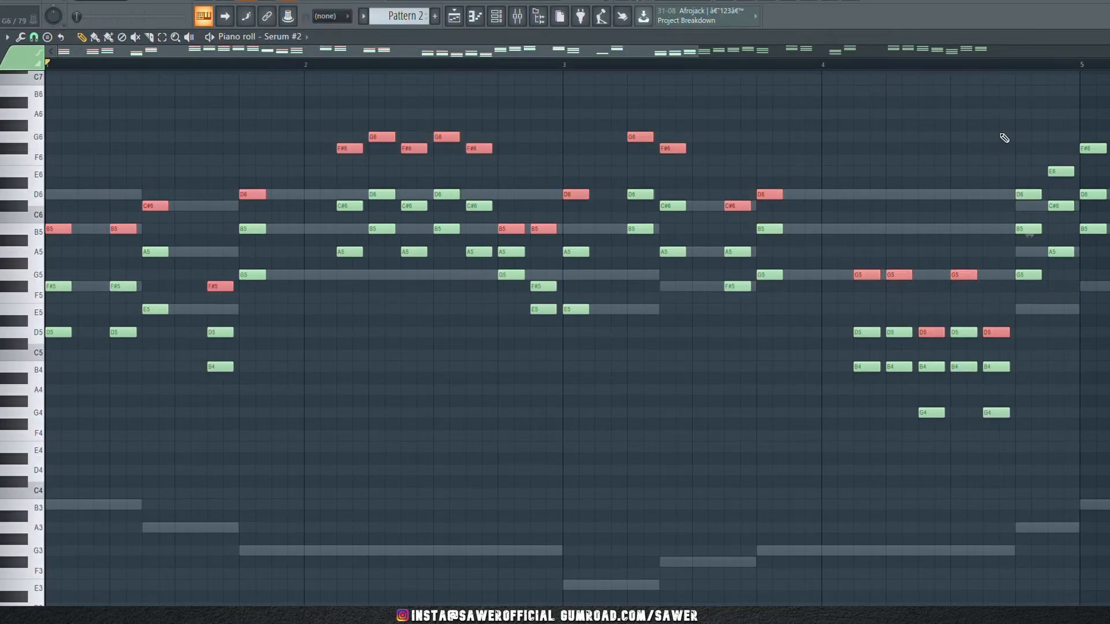
left_click_drag(1004, 138, 1098, 174)
left_click(1035, 50)
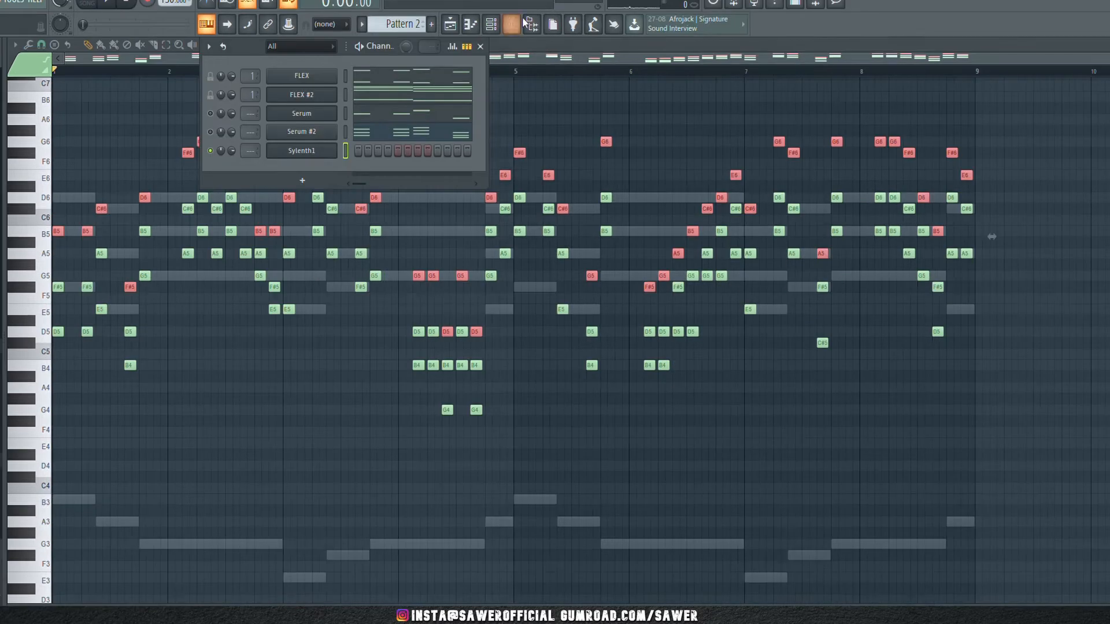
- Paste the top-note melody into the Sylenth1 piano roll and play it back
left_click(470, 24)
key("ctrl+v")
key("space")
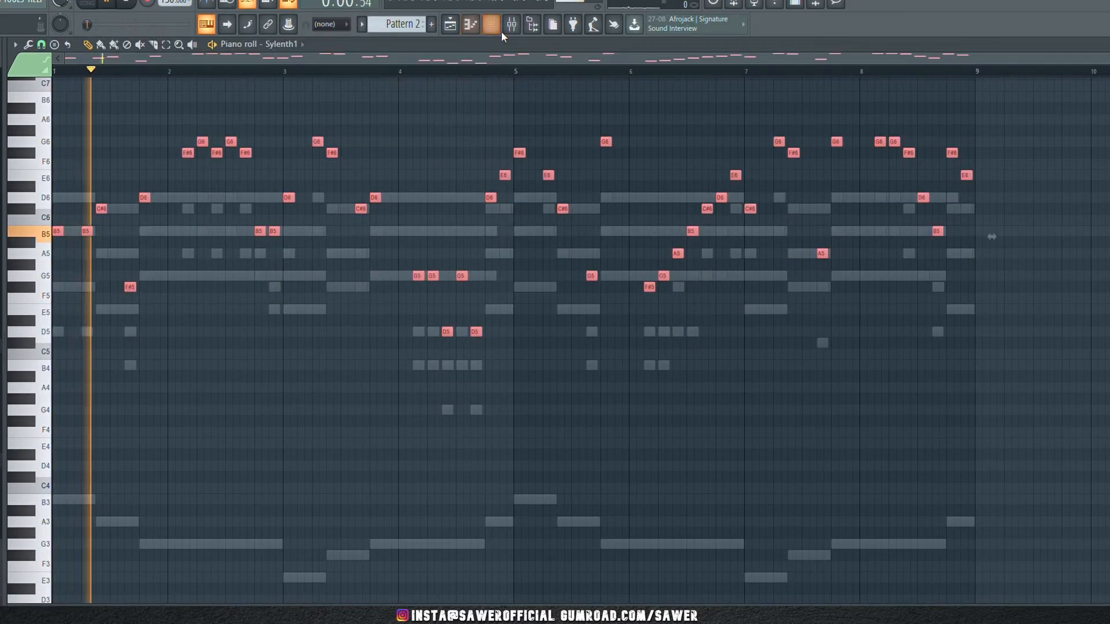
left_click(494, 30)
key("space")
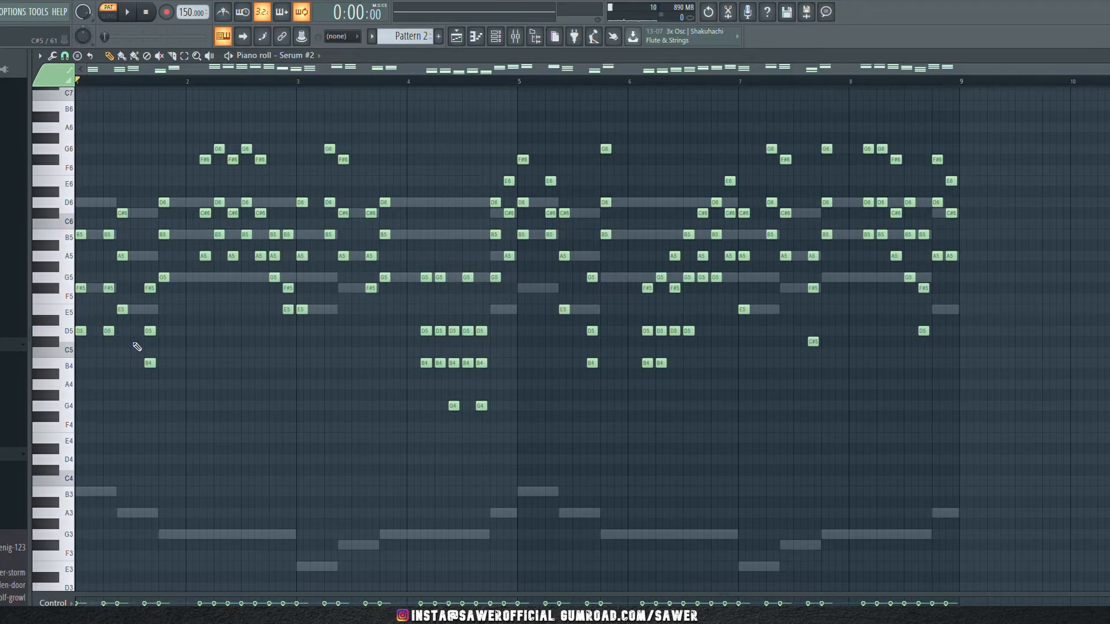
- Select the lowest note of each Serum #2 chord across bars 1 to 3
left_click_drag(134, 347, 155, 389)
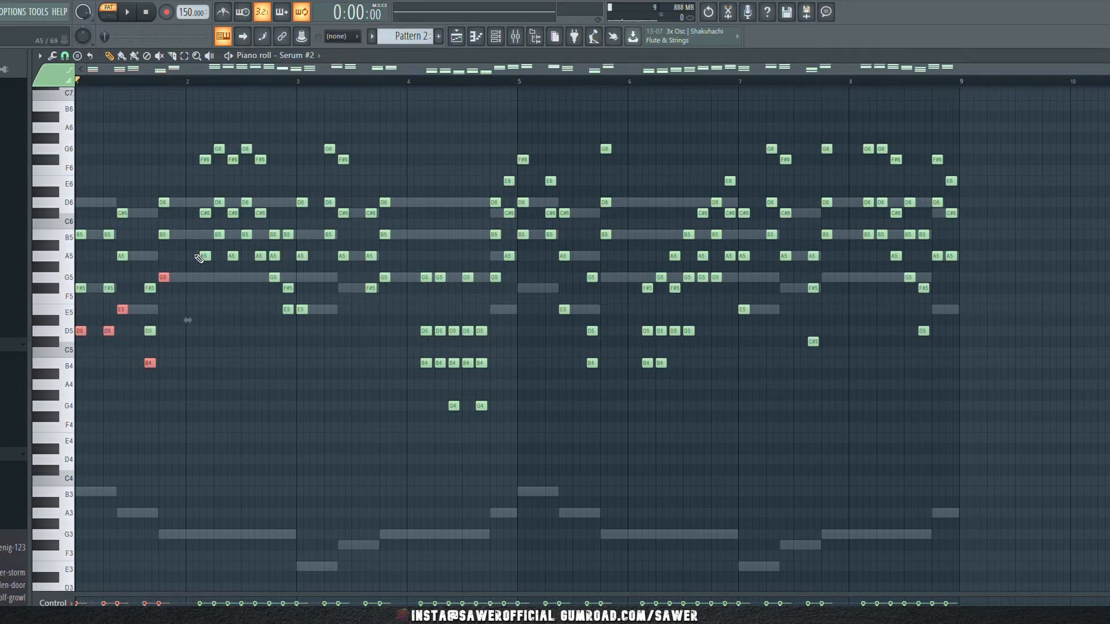
left_click_drag(194, 250, 268, 288)
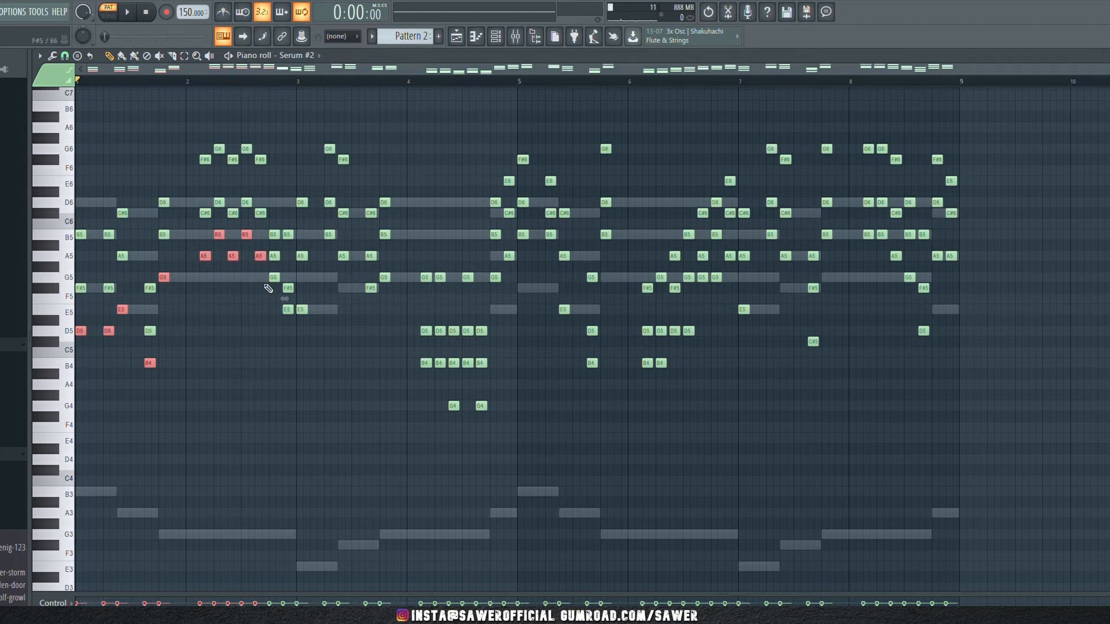
left_click_drag(321, 220, 352, 265)
left_click_drag(360, 274, 373, 293)
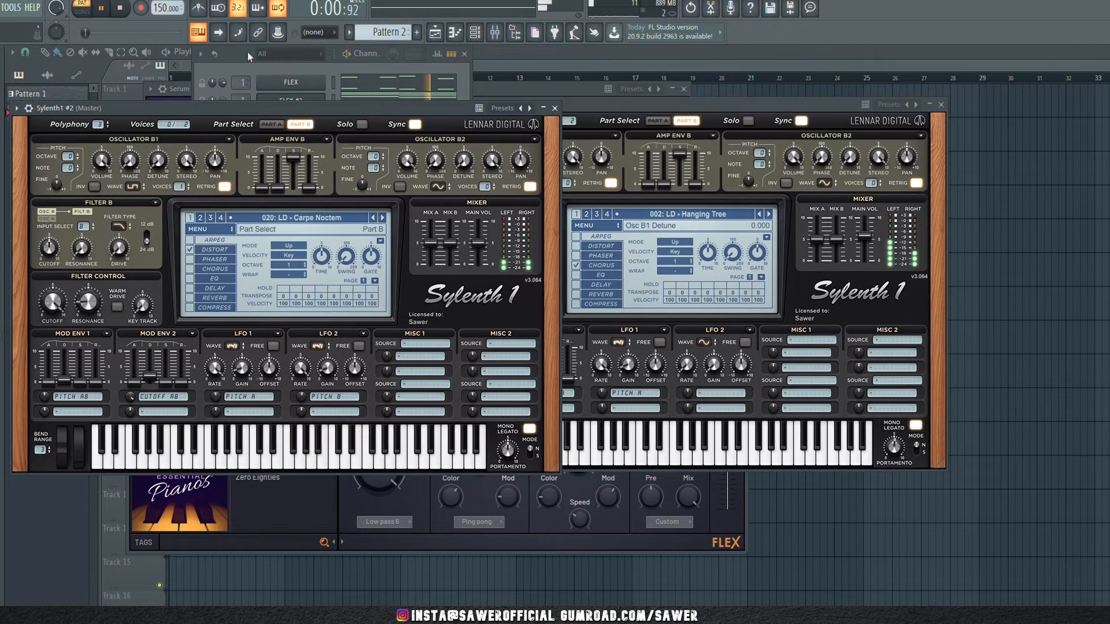
- Transpose all notes in the Sylenth1 #2 piano roll up one octave and listen to them with the other layers
key("space")
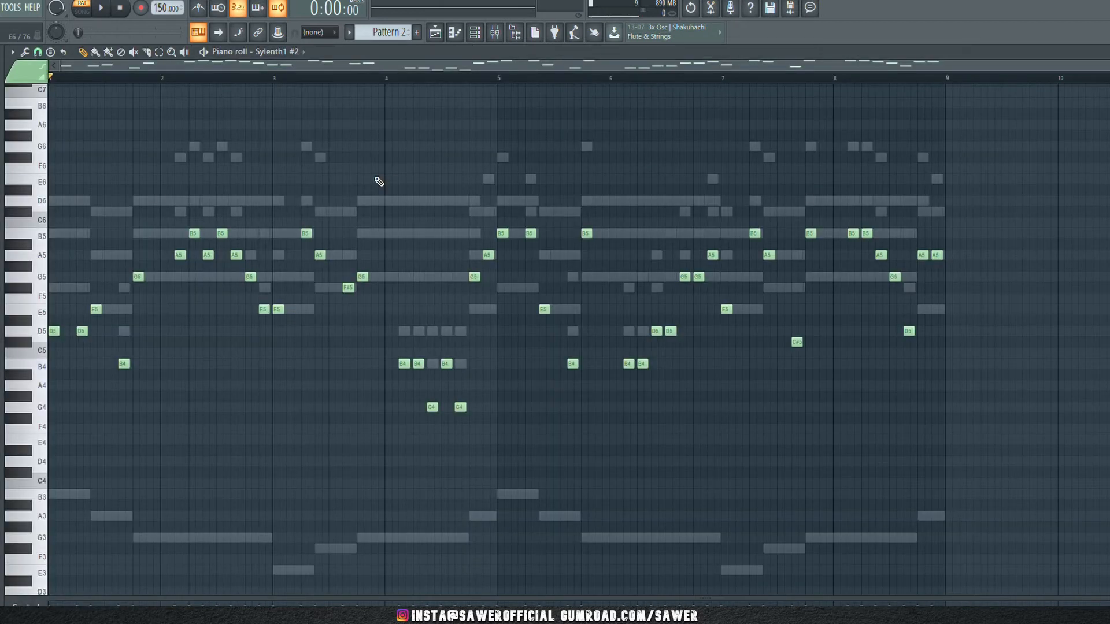
key("ctrl+a")
key("ctrl+Up")
key("space")
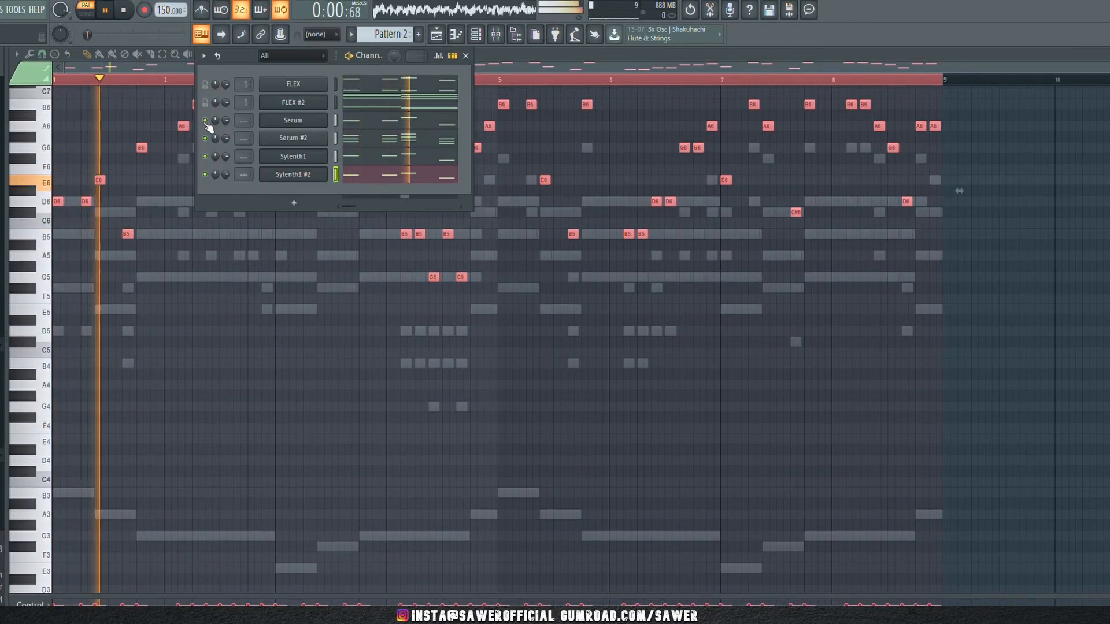
key("space")
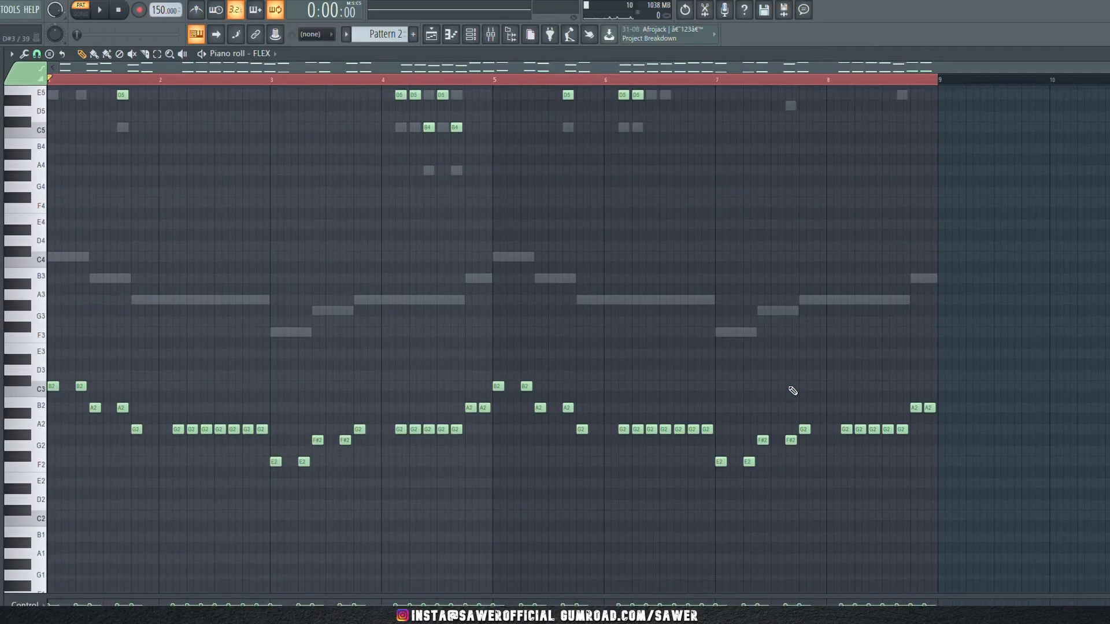
- Copy the low bass notes from the FLEX pattern into the new Serum channel's piano roll and play them
left_click_drag(49, 312, 1075, 604)
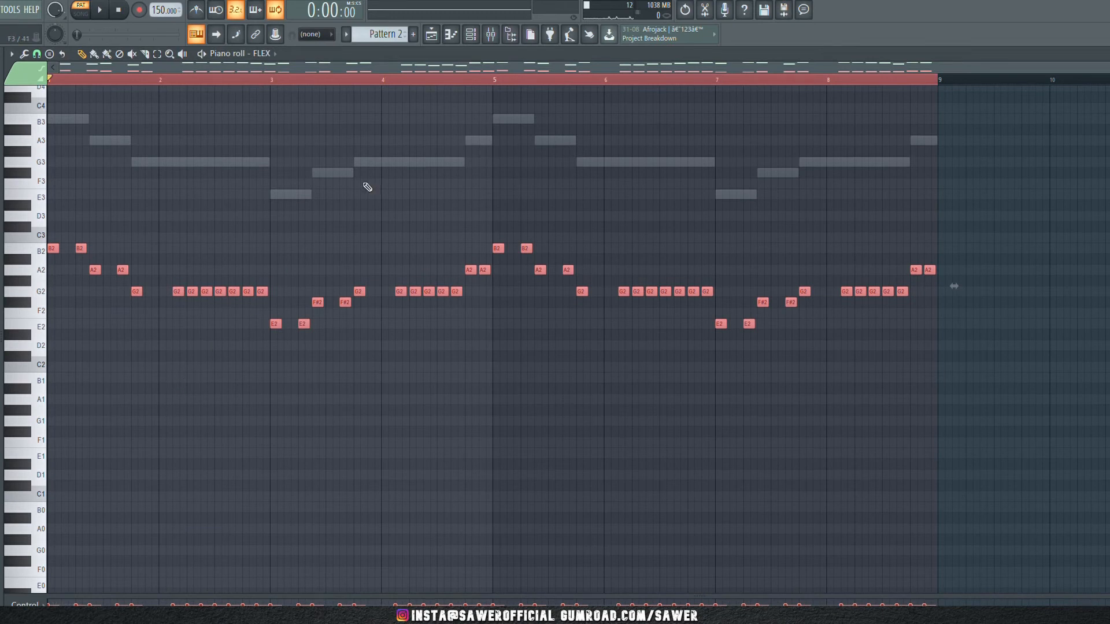
left_click(471, 34)
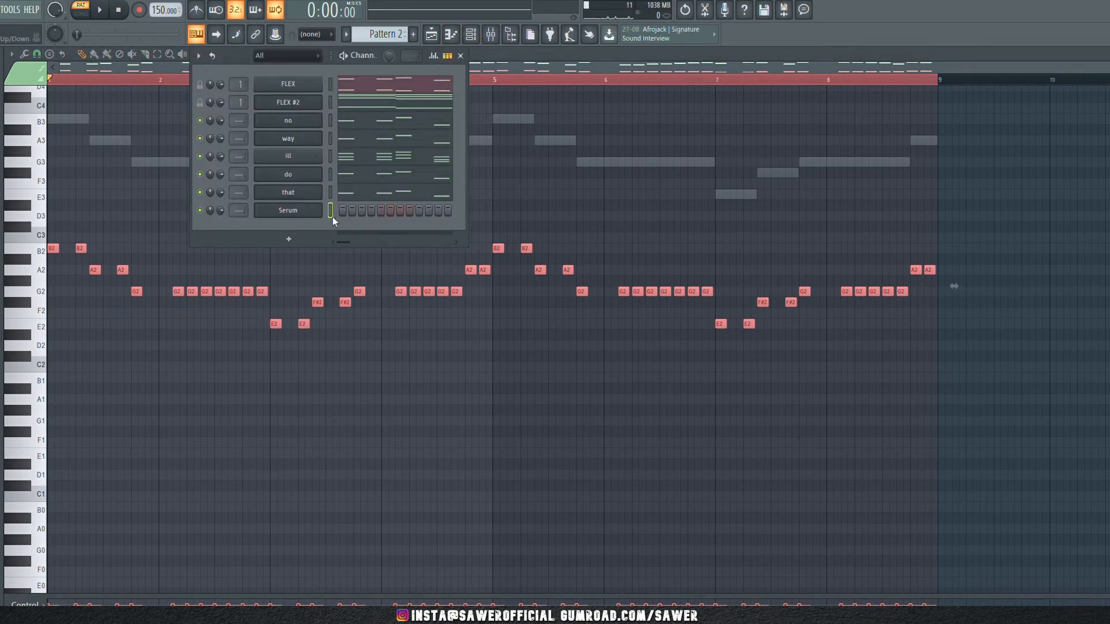
left_click(455, 40)
key("ctrl+v")
key("space")
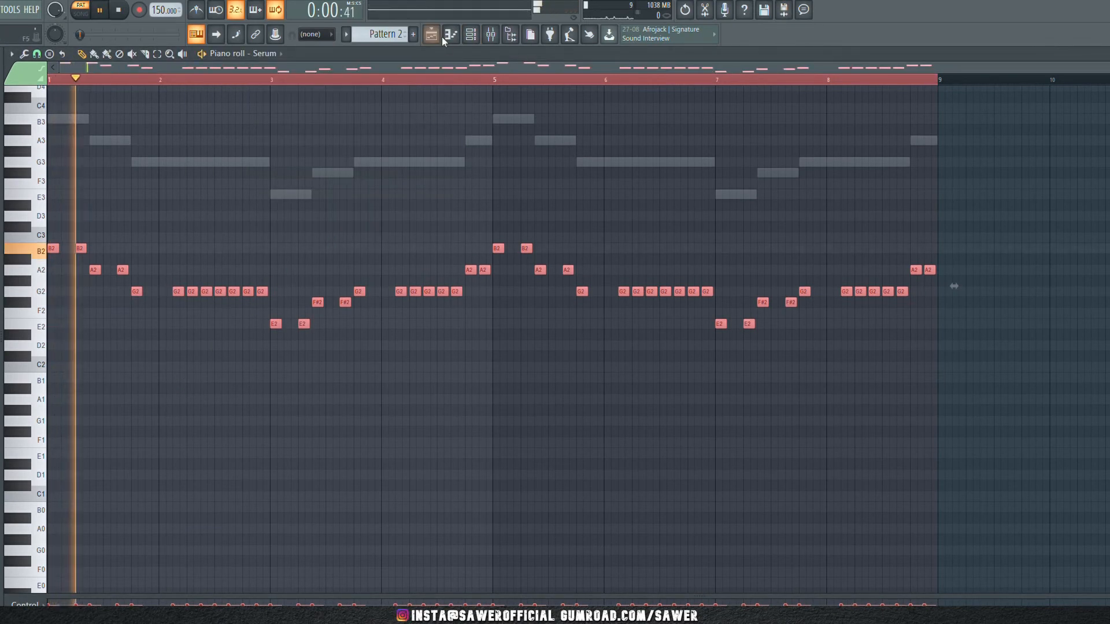
- Open the mixer and move the bass track away from the lead tracks to insert 23
left_click(470, 36)
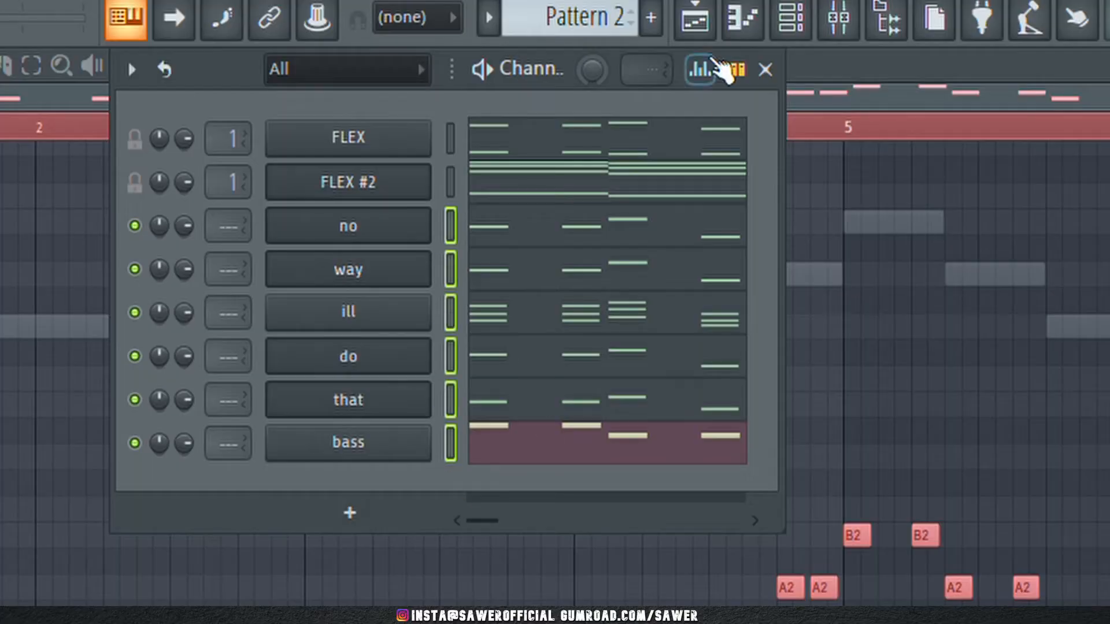
key("F9")
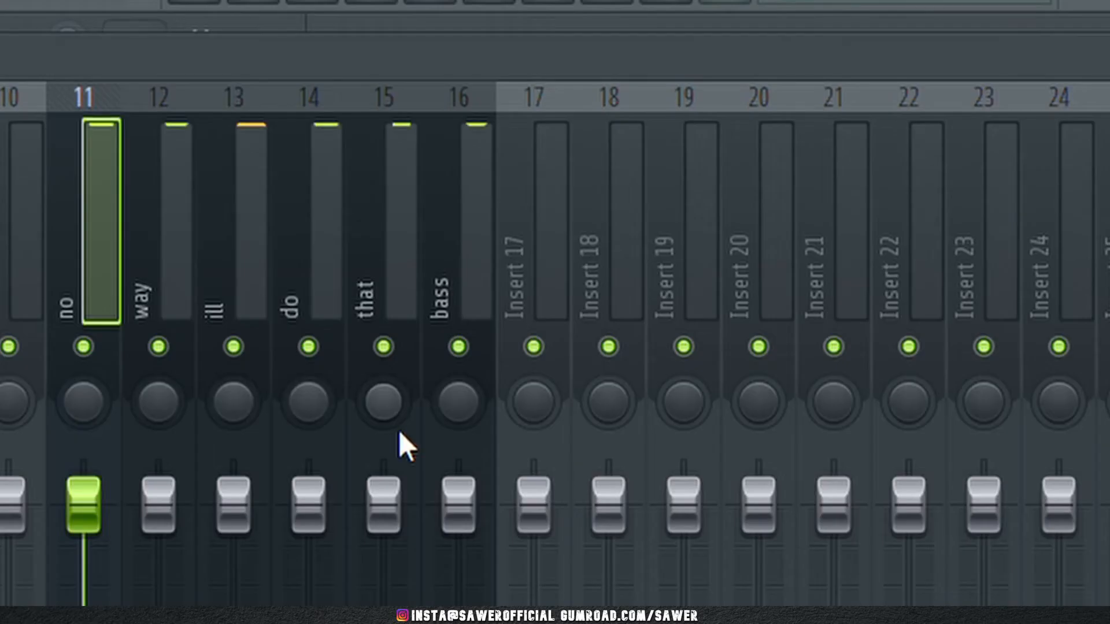
left_click(475, 255)
key("alt+Right")
key("alt+Right")
key("alt+Right")
key("alt+Right")
key("alt+Right")
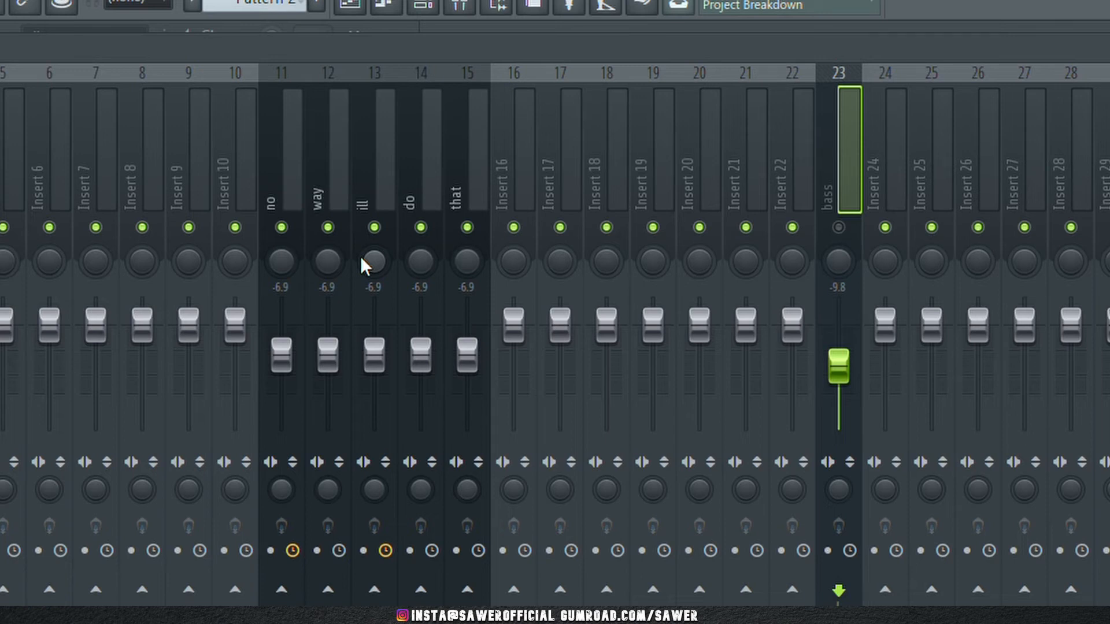
- Play the loop, try -5.0 dB on the "no" track and -9.6 dB on "way", and audition "way" and "ill" soloed
key("space")
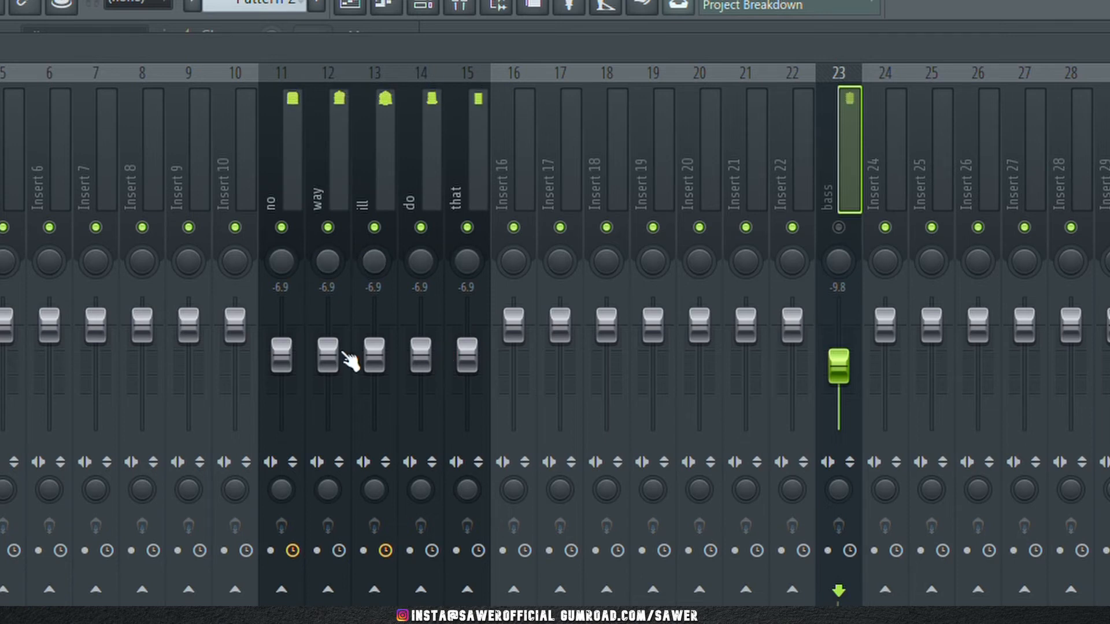
left_click_drag(282, 356, 335, 365)
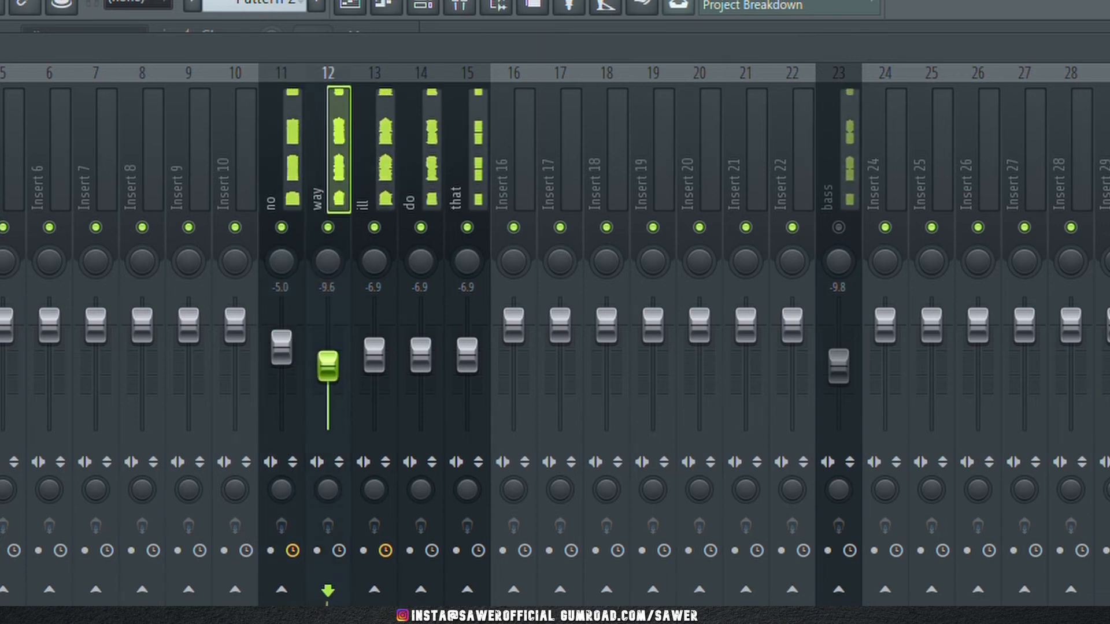
right_click(329, 228)
right_click(373, 229)
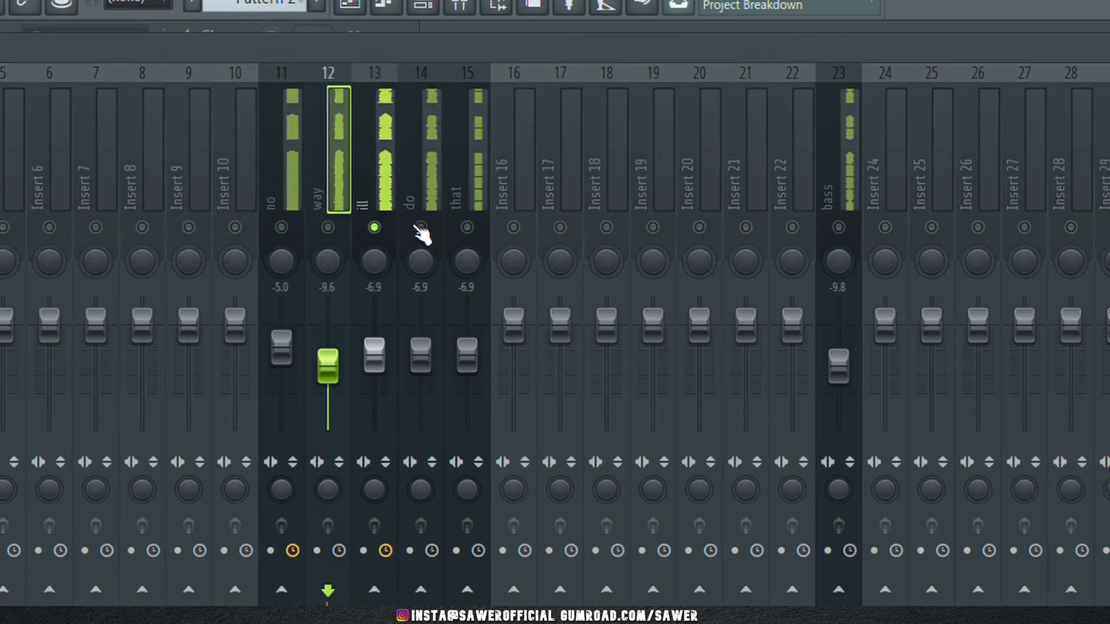
right_click(374, 228)
- Set the mixer levels to -9.3 dB for "no", -5.7 for "way", -9.9 for "ill", -8.6 for "do" and -8.5 for "that", soloing "that"
left_click_drag(374, 350, 281, 354)
left_click_drag(420, 355, 467, 358)
mouse_move(281, 355)
left_mouse_down()
mouse_move(281, 364)
mouse_move(328, 353)
mouse_move(328, 326)
mouse_move(328, 343)
mouse_move(282, 365)
left_mouse_up()
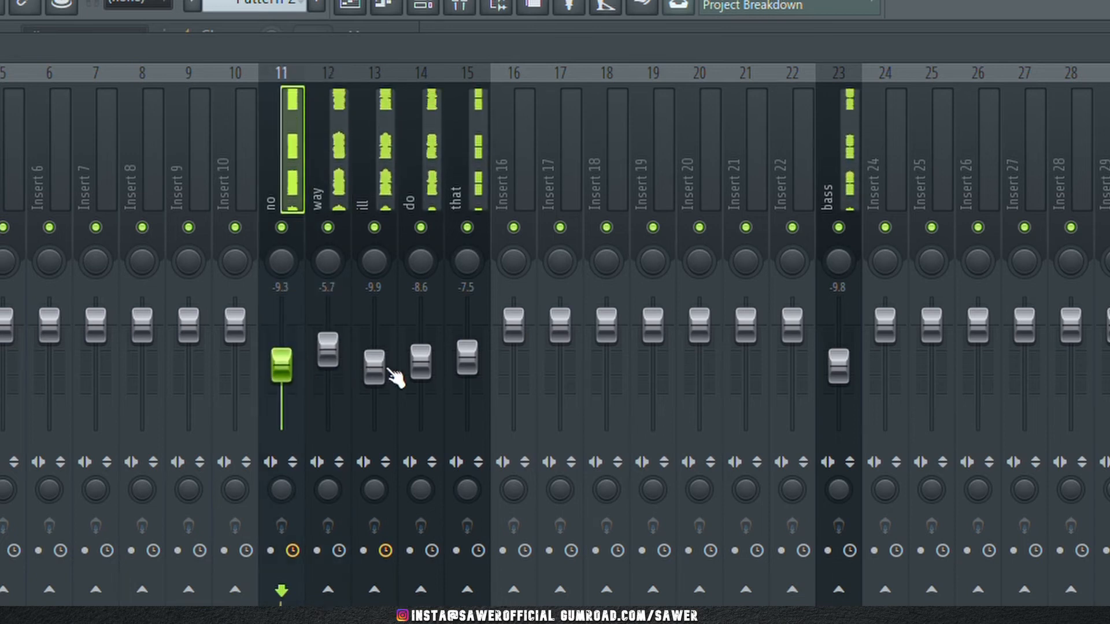
right_click(467, 227)
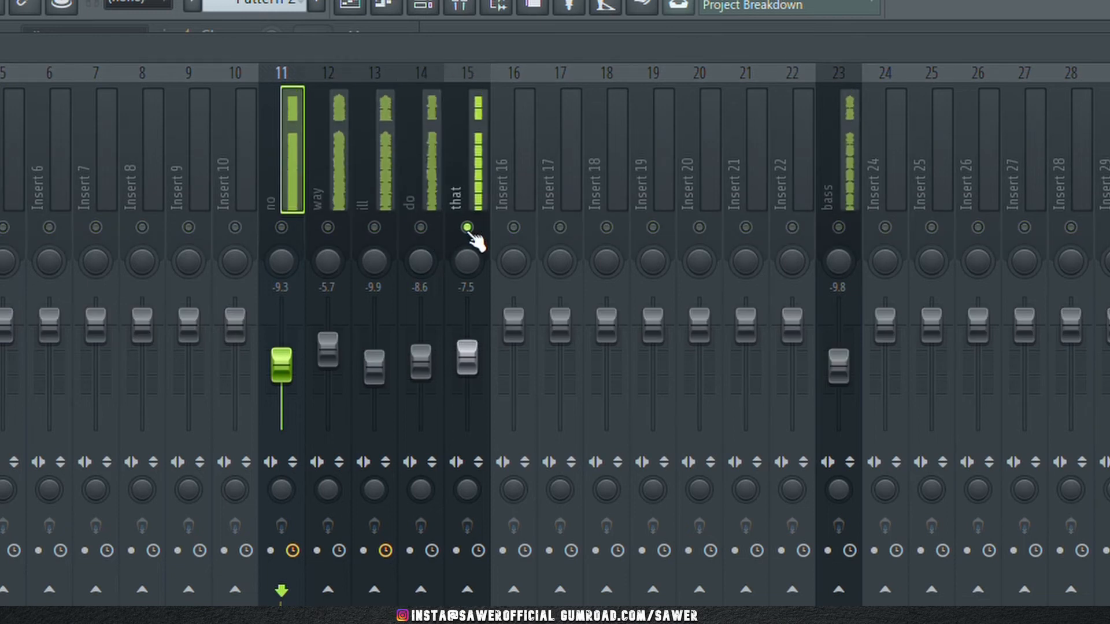
left_click_drag(467, 354, 467, 362)
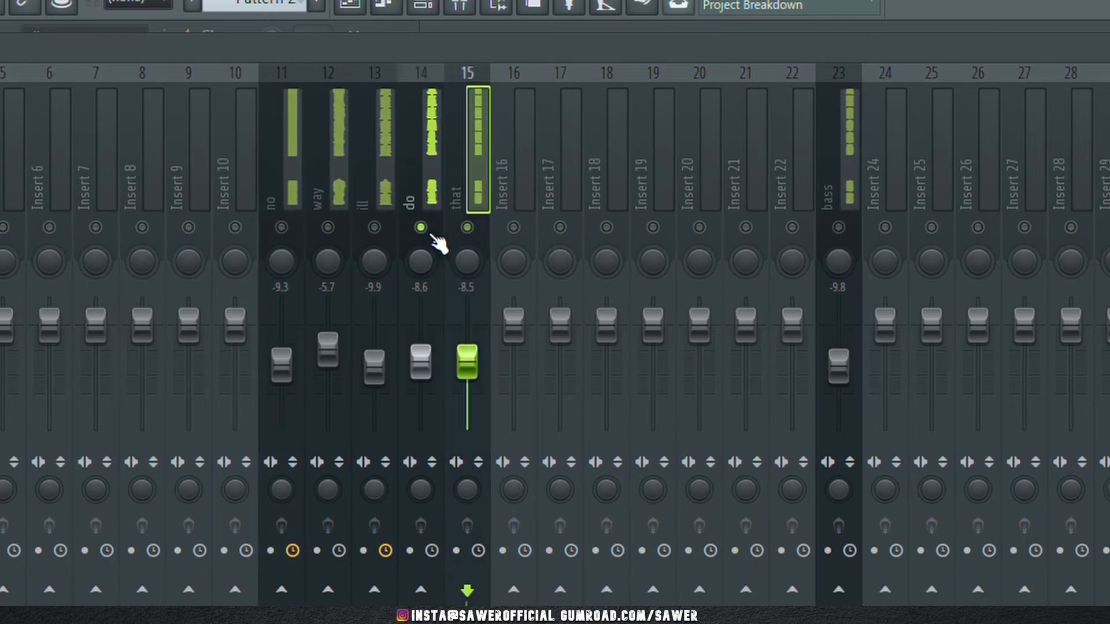
- Unsolo the "that" track, then set its level to -12.0 dB and the "do" track to -7.3 dB
right_click(467, 227)
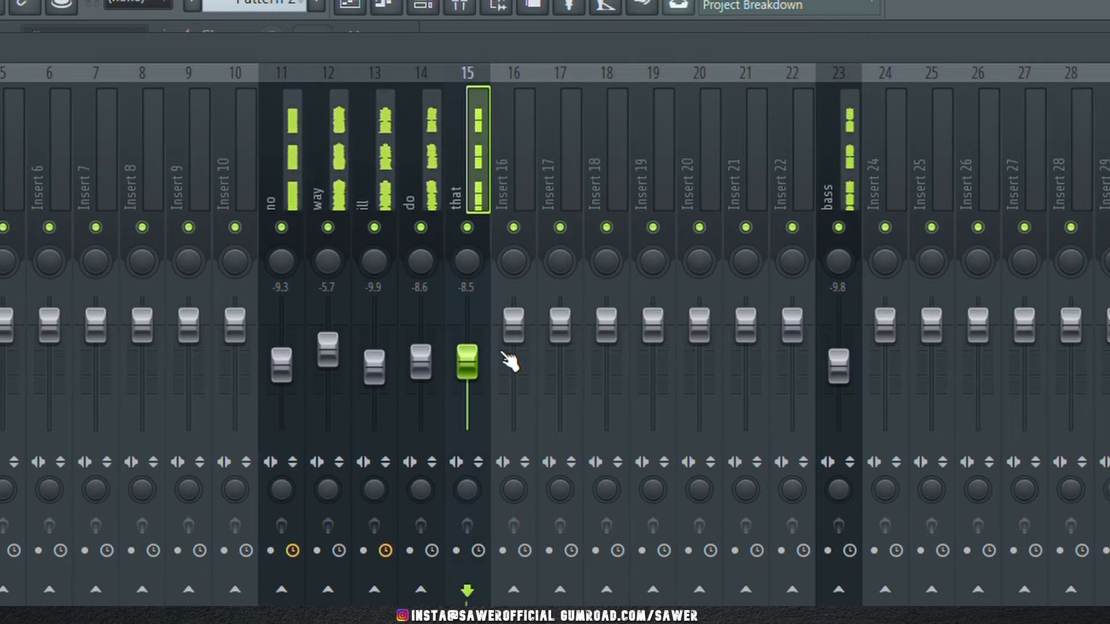
left_click(421, 362)
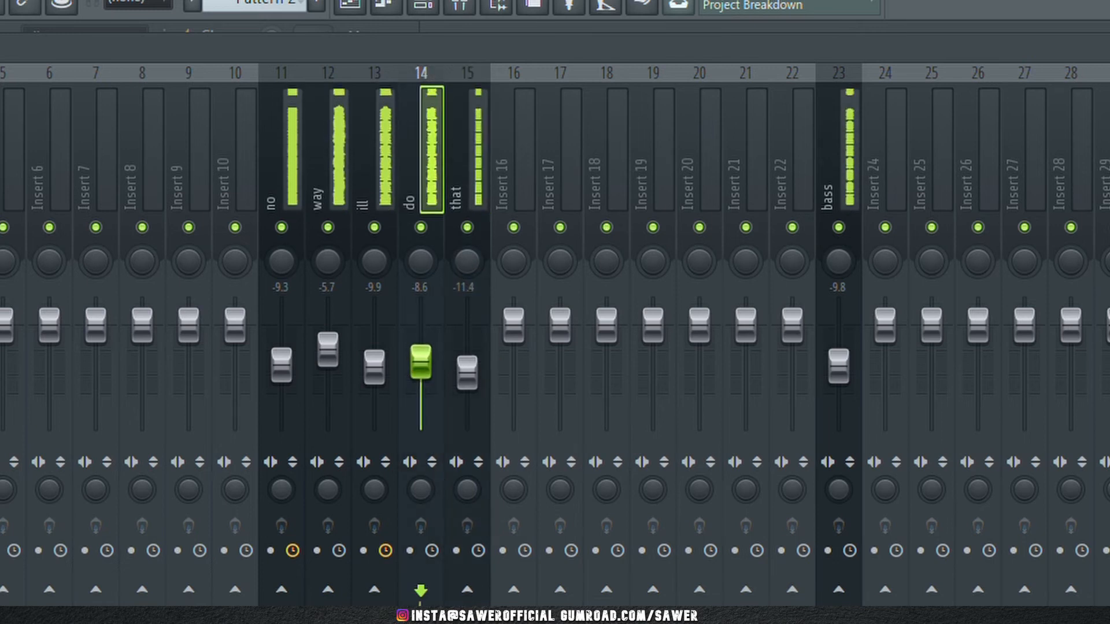
left_click_drag(469, 377, 424, 358)
left_click(466, 375)
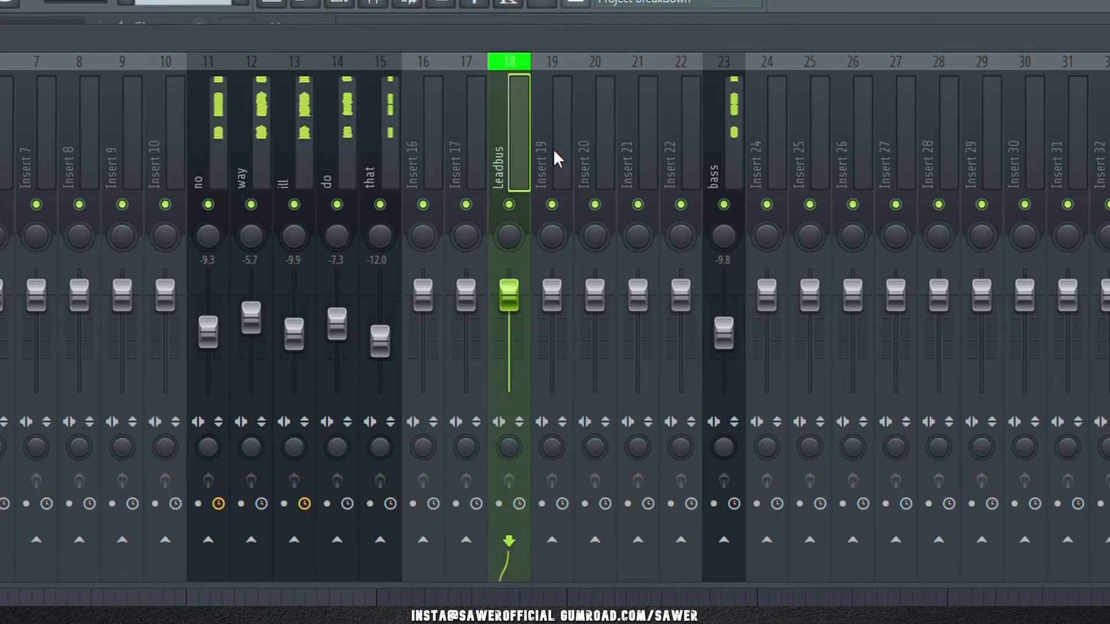
- Route the five lead tracks on inserts 11 to 15 only to the Leadbus and lower the bass to -10.5 dB
left_click_drag(215, 172, 381, 175)
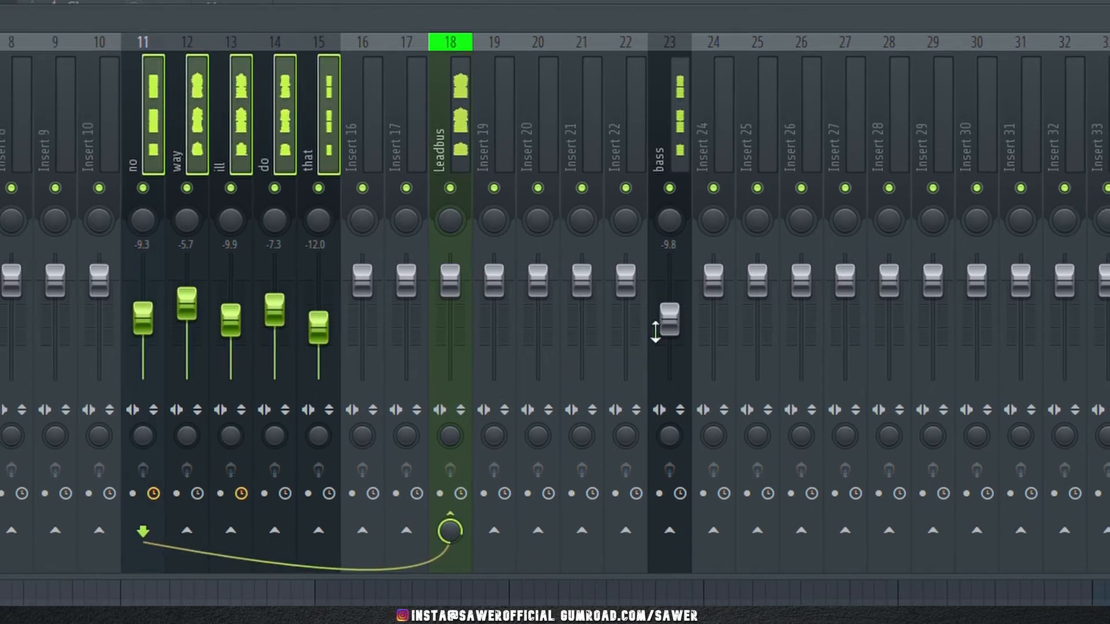
left_click(722, 334)
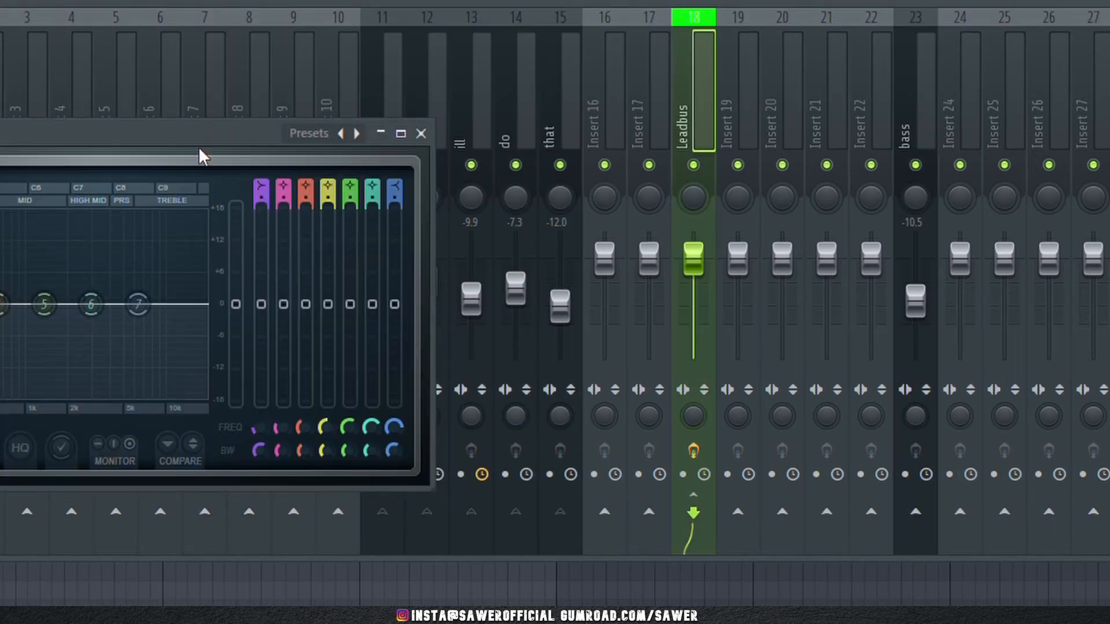
- Roll off the Leadbus low end just above 100 Hz with a steep high-pass on band 1 of Fruity Parametric EQ 2
left_click_drag(201, 140, 578, 93)
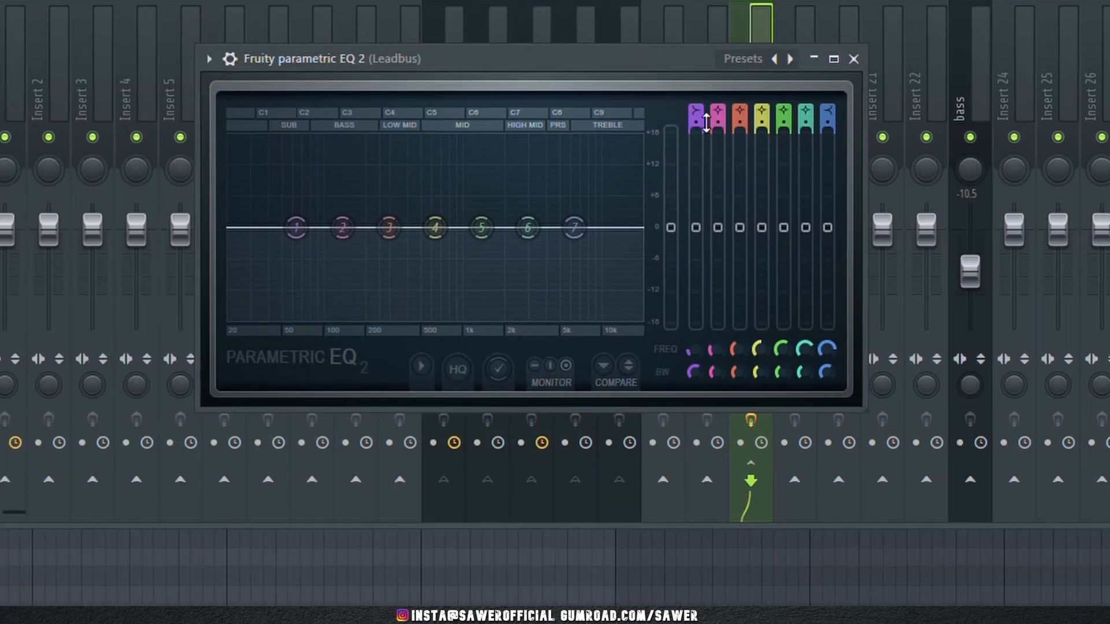
left_click_drag(636, 144, 700, 140)
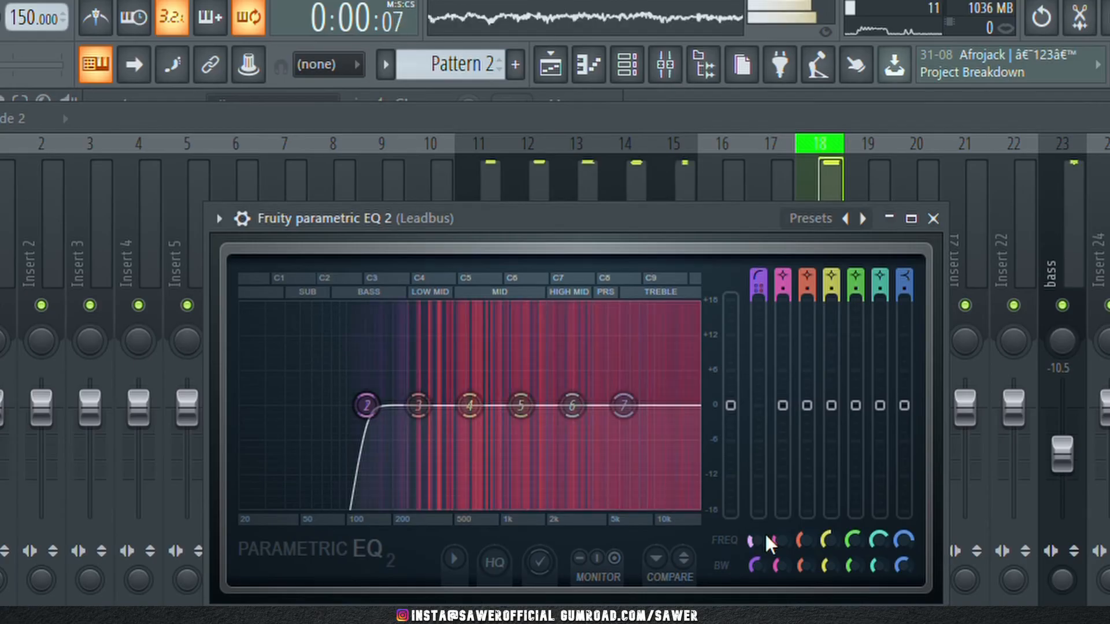
key("space")
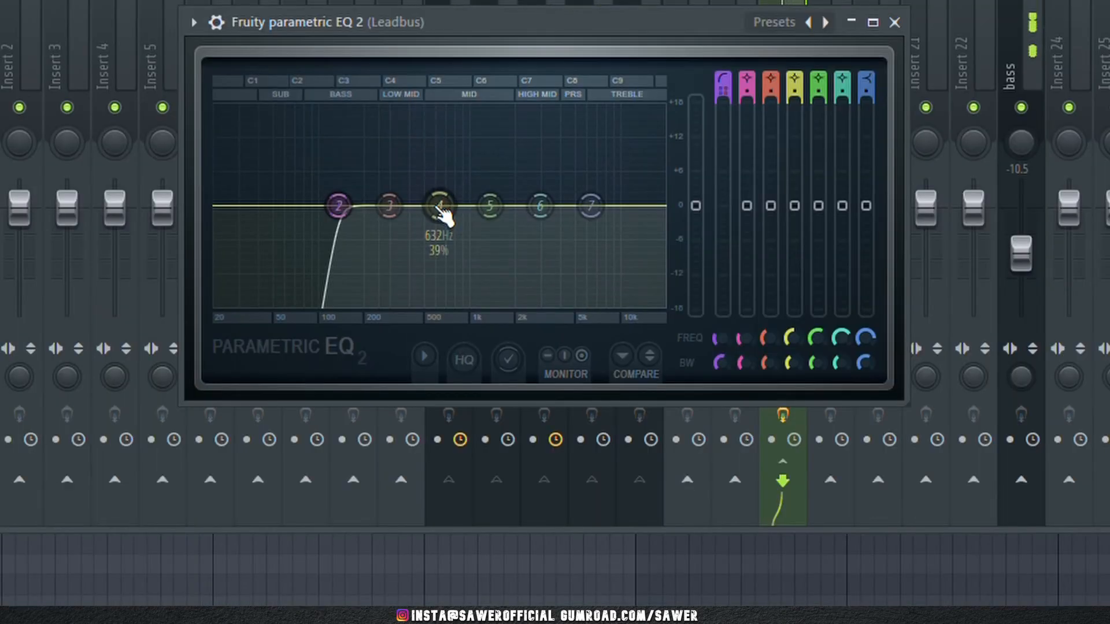
- Shape the Leadbus EQ during playback with slight dips on bands 4 and 5 and slight boosts on band 6 near 2.9 kHz and band 7
left_click_drag(440, 208, 428, 211)
key("space")
mouse_move(591, 205)
left_mouse_down()
mouse_move(540, 204)
mouse_move(585, 197)
left_mouse_up()
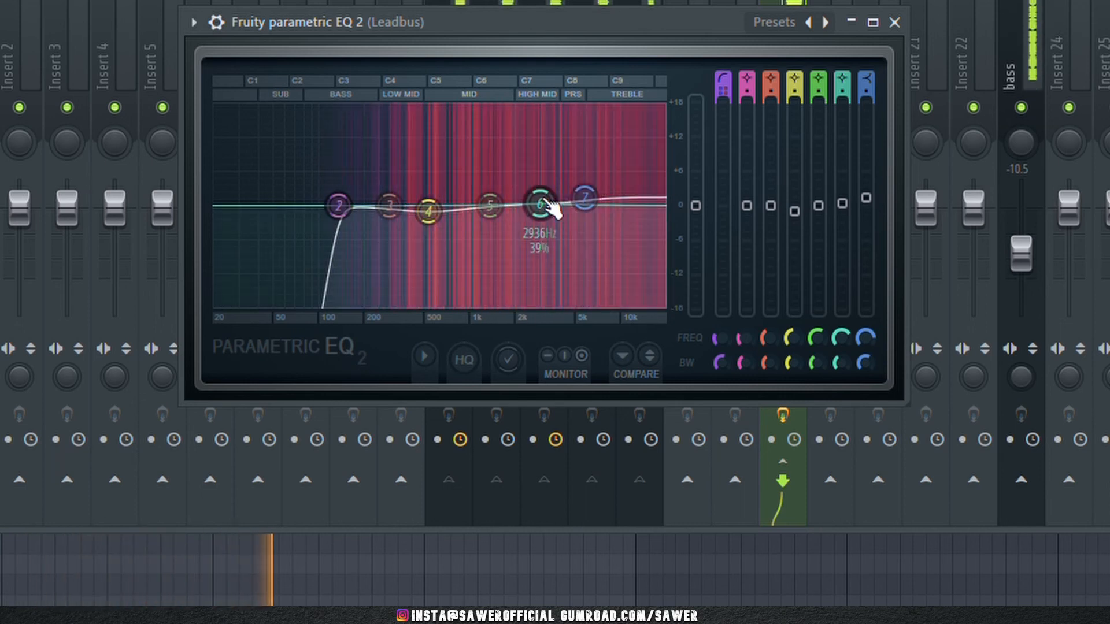
left_click_drag(489, 206, 584, 199)
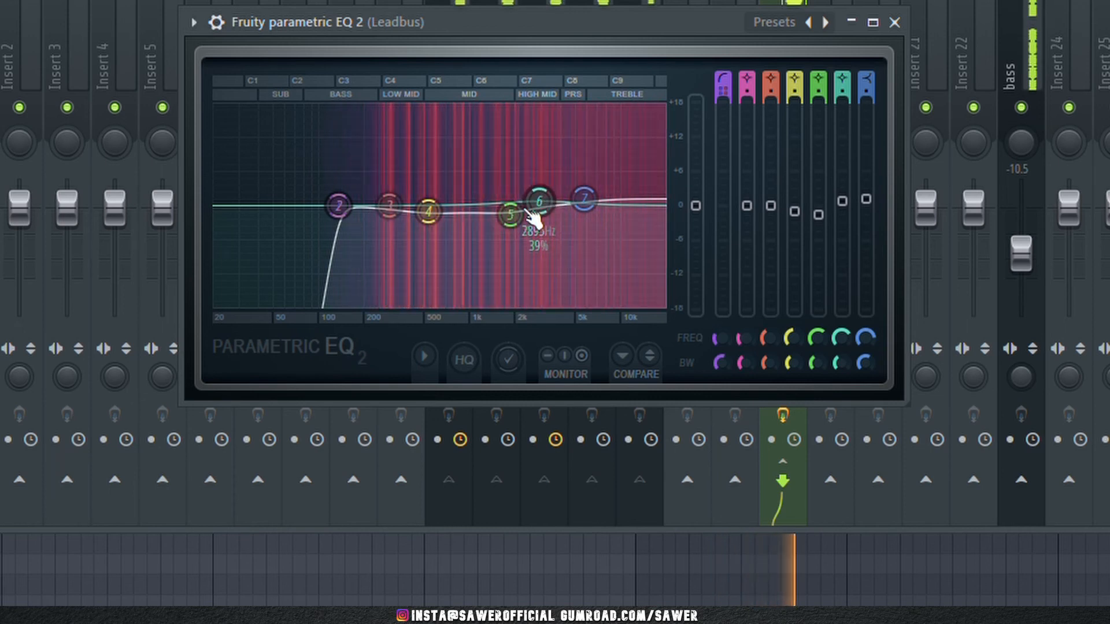
left_click_drag(509, 214, 506, 211)
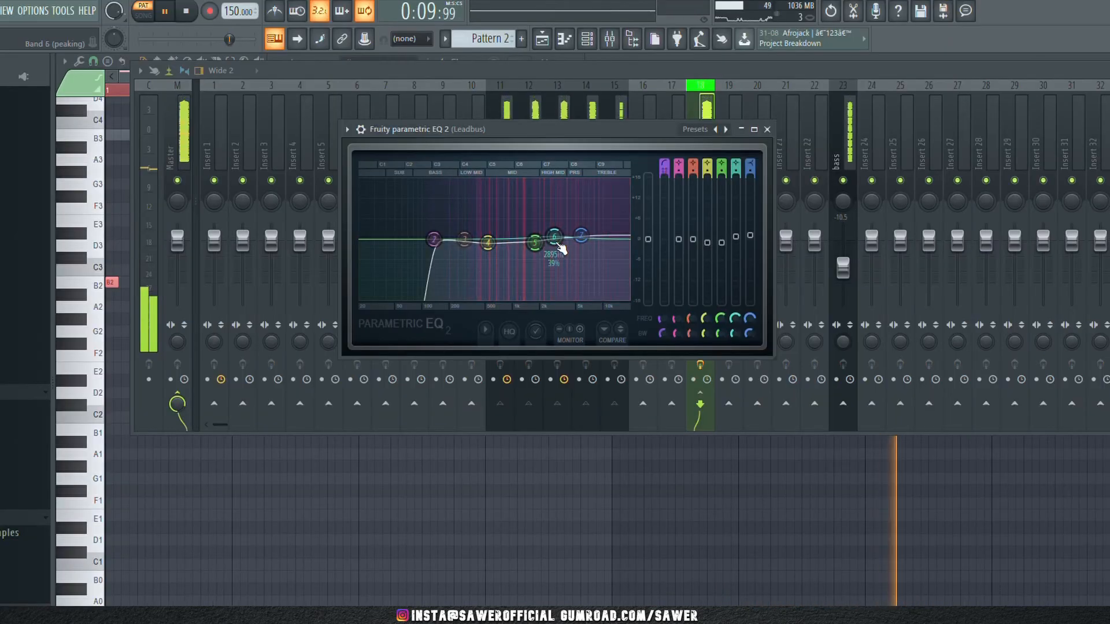
left_click_drag(539, 200, 584, 200)
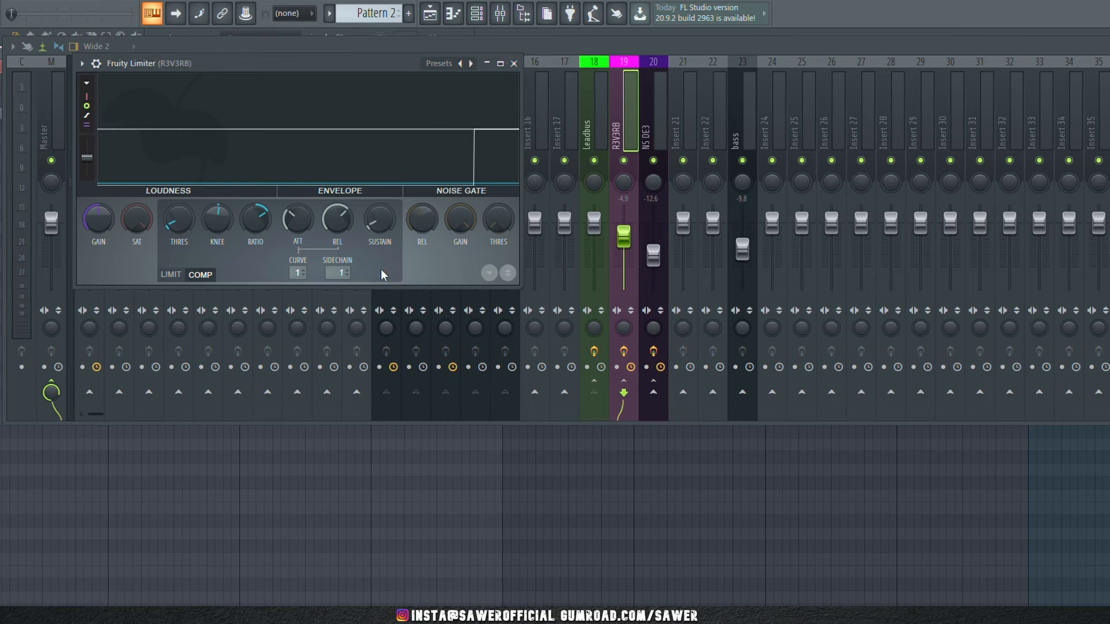
- Close the reverb's limiter and, while playing, set R3V3RB to -6.0 dB, insert 20 to -13.2 dB and the bass to -6.9 dB
left_click(513, 64)
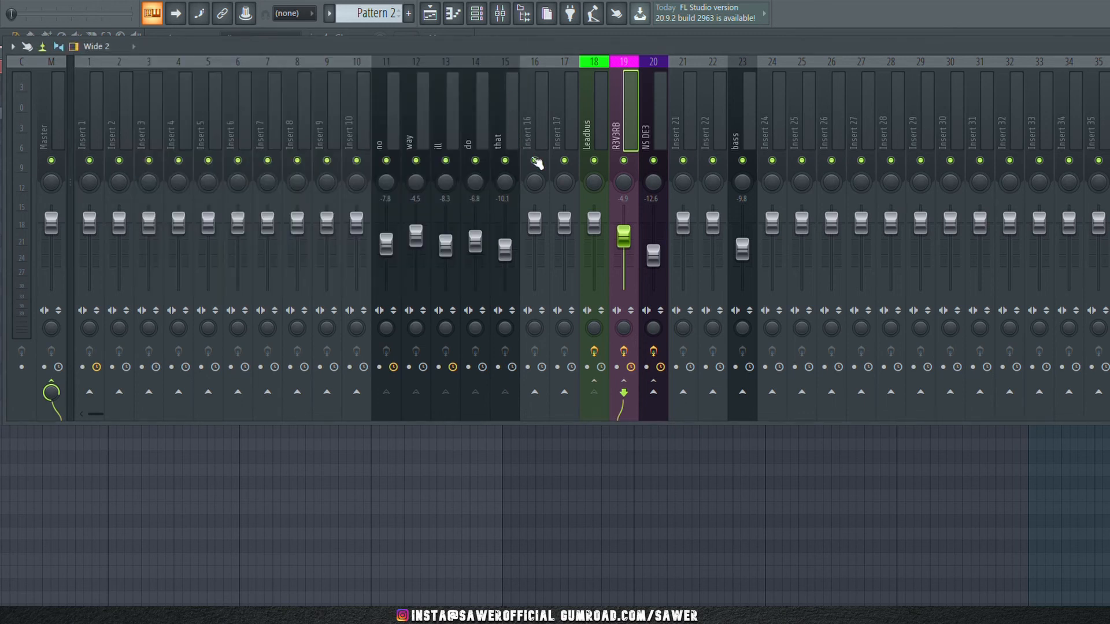
key("space")
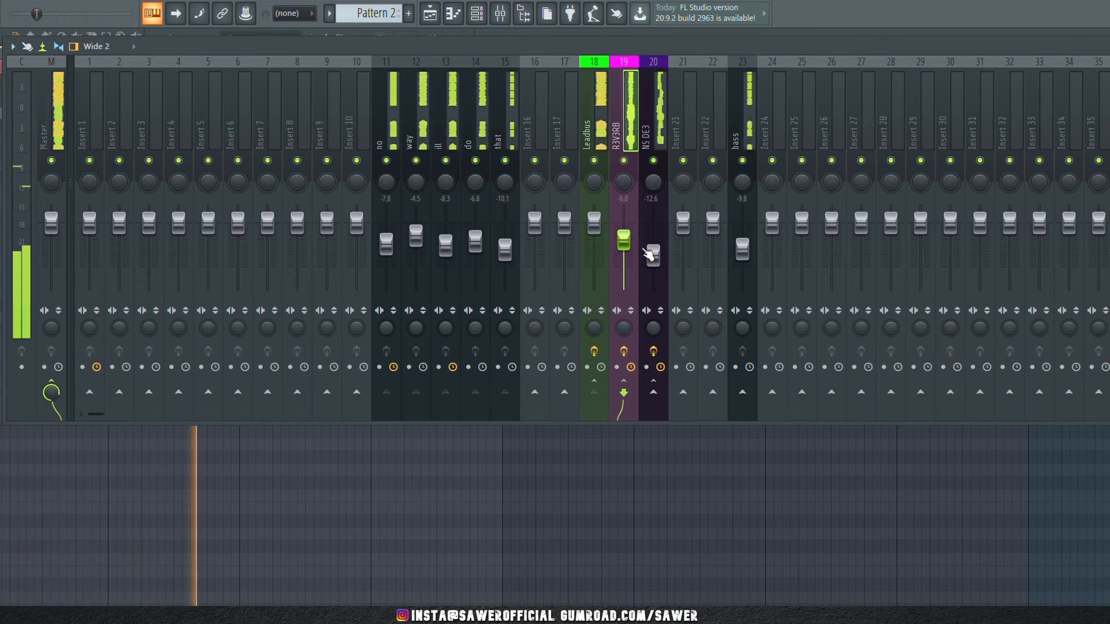
left_click_drag(654, 254, 653, 257)
left_click_drag(742, 249, 745, 244)
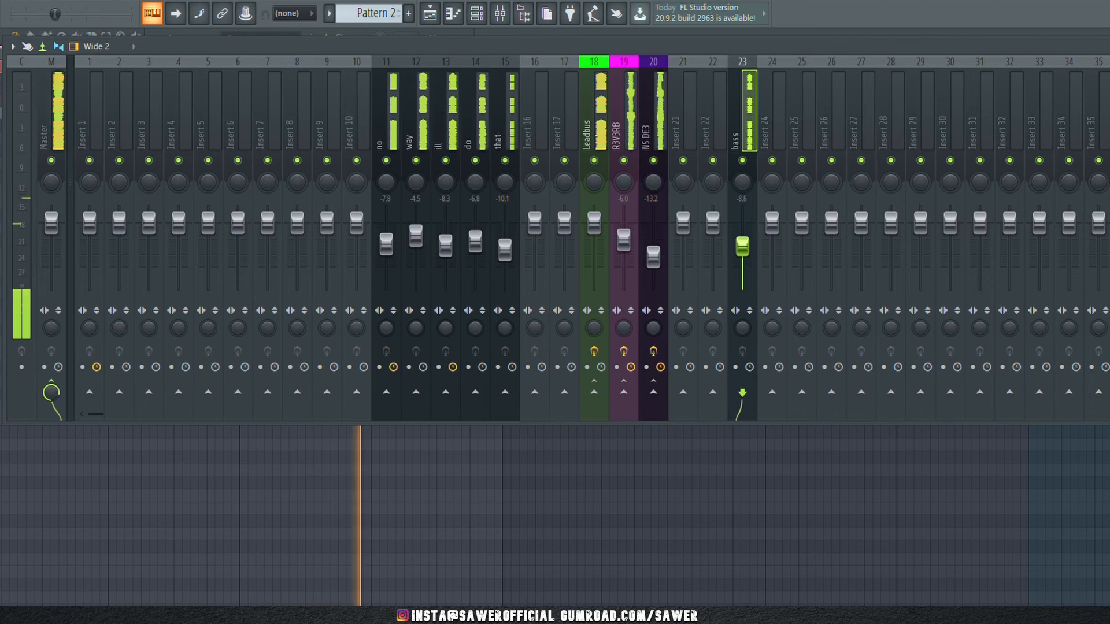
key("space")
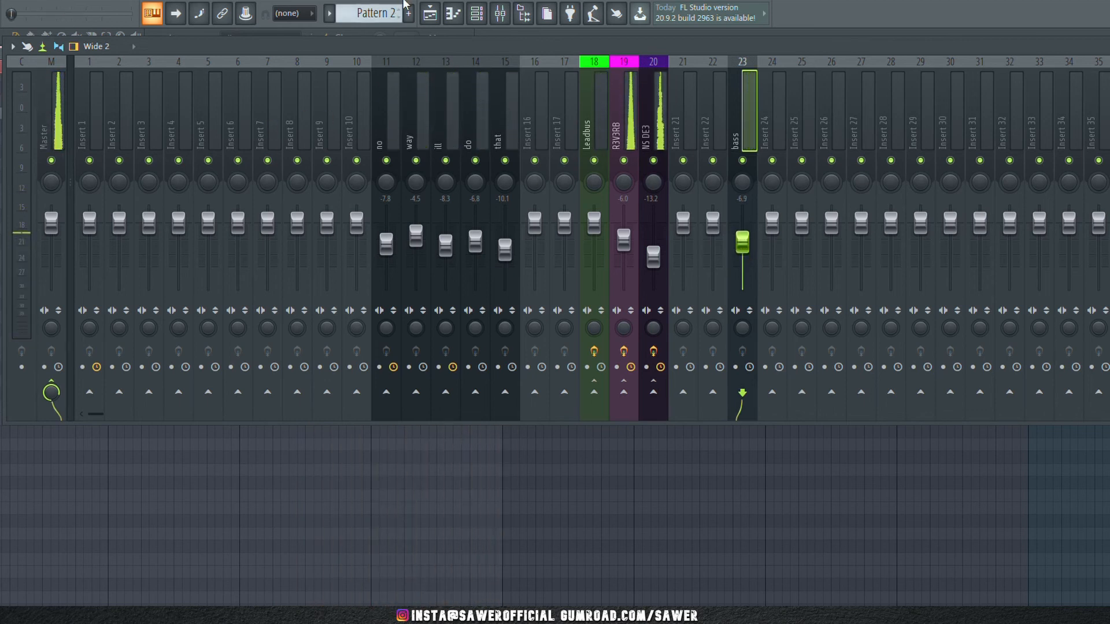
left_click(437, 14)
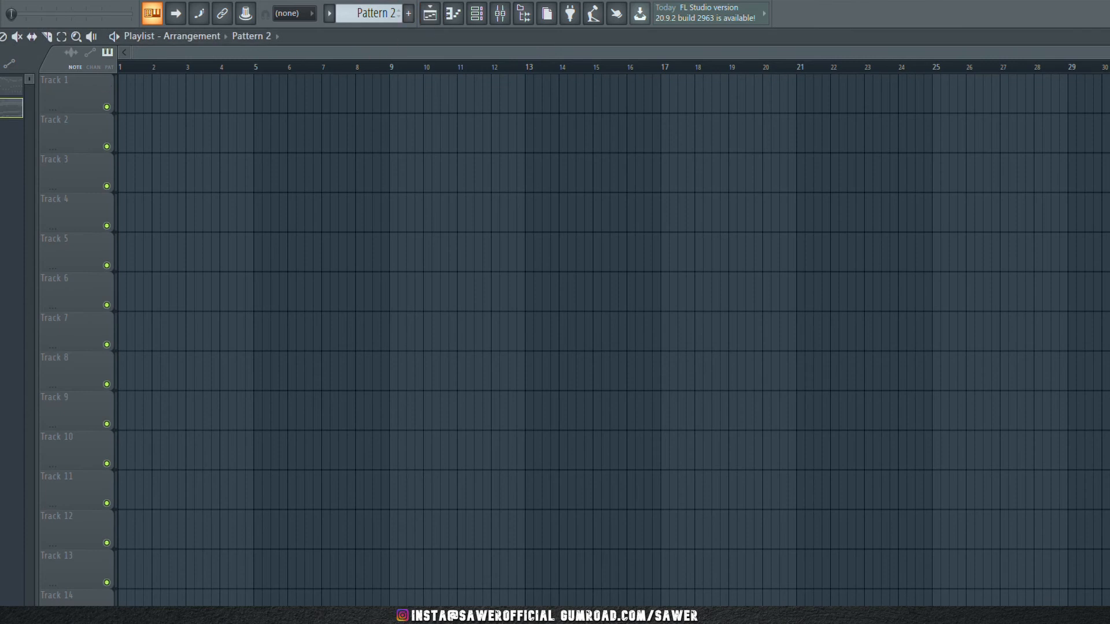
left_click_drag(154, 160, 70, 182)
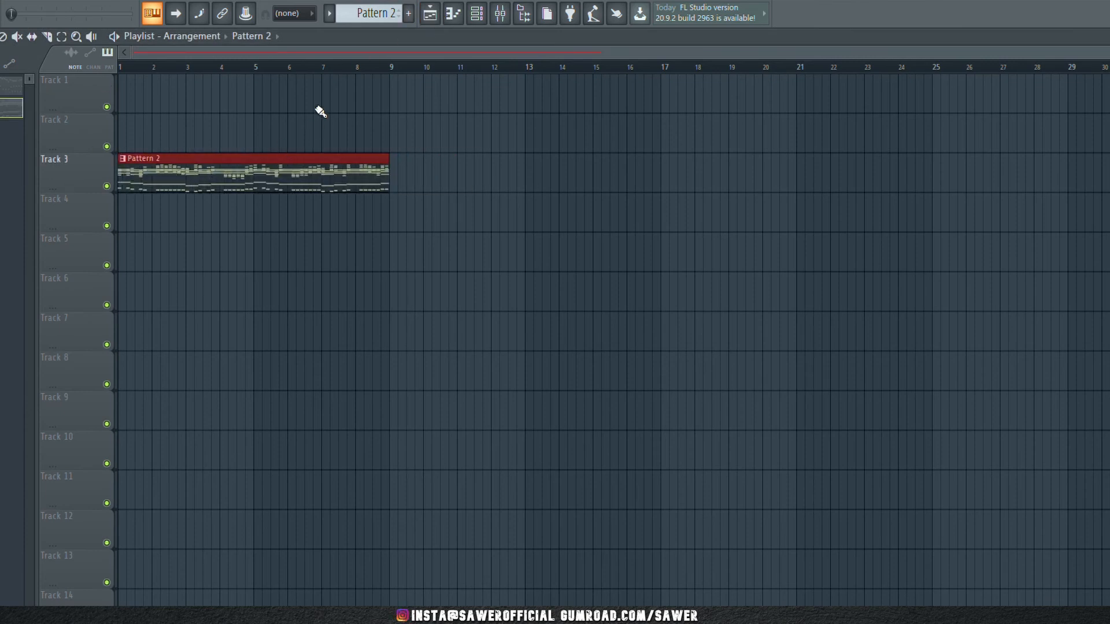
right_click(370, 162)
- Play the pattern and check the track levels in the mixer
key("space")
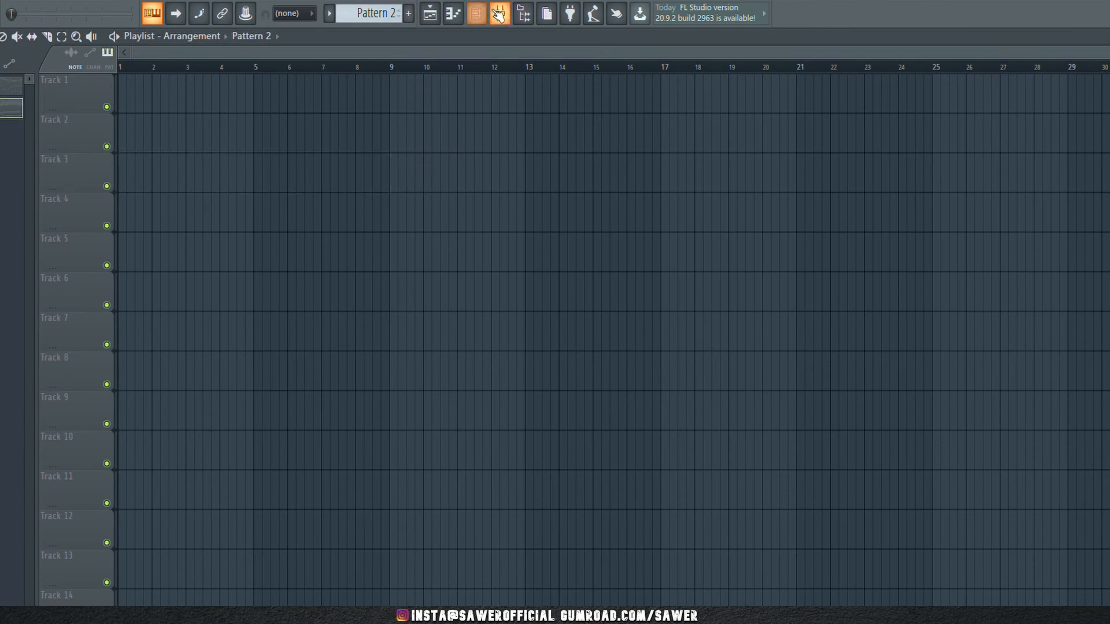
left_click(499, 13)
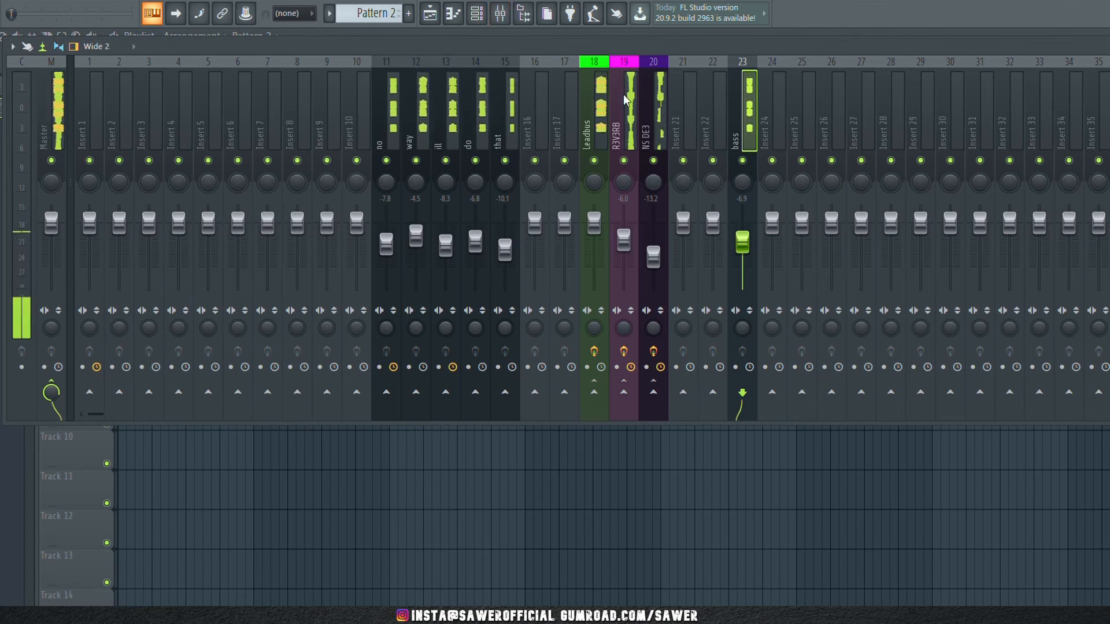
key("space")
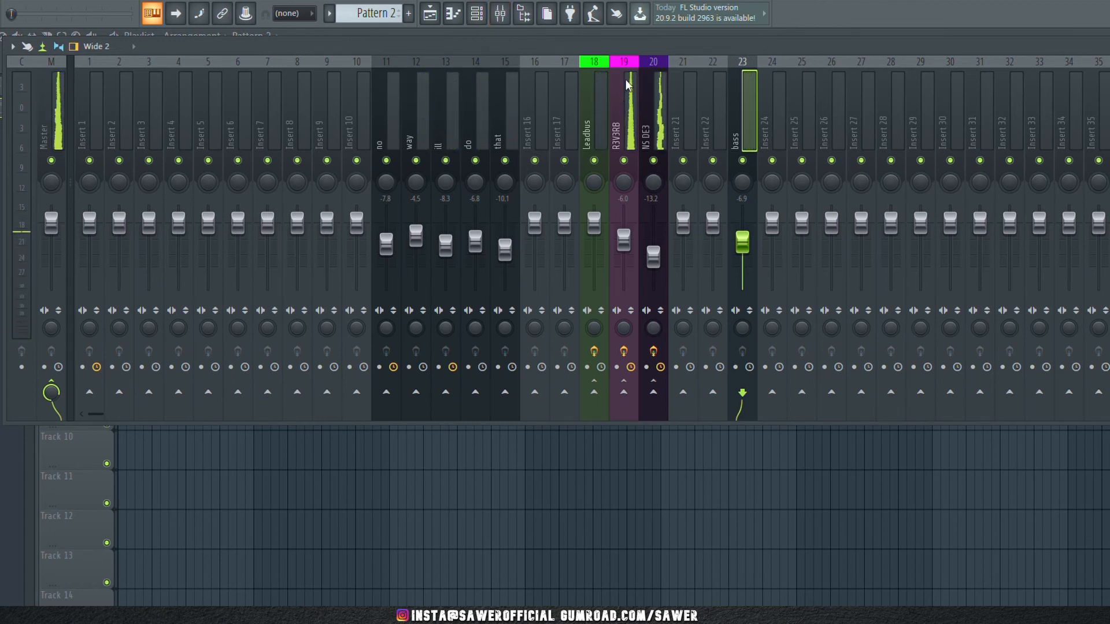
- Place Pattern 2 at bar 1 of Track 4 in the playlist and play the arrangement
left_click(430, 13)
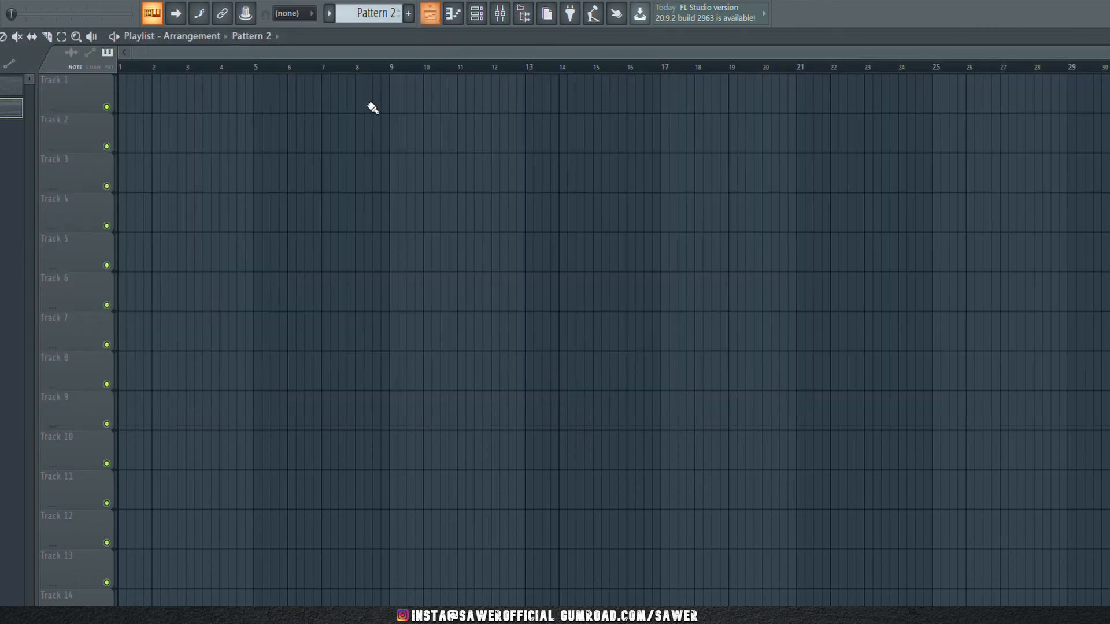
left_click(180, 214)
left_click_drag(225, 218, 165, 217)
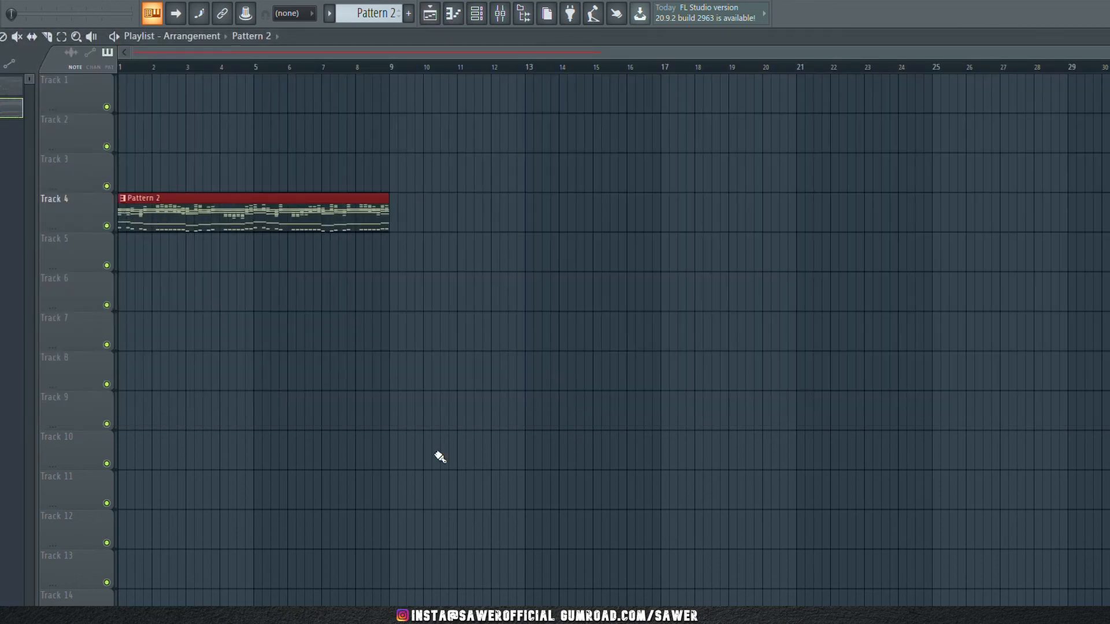
scroll(190, 75, "up", 5)
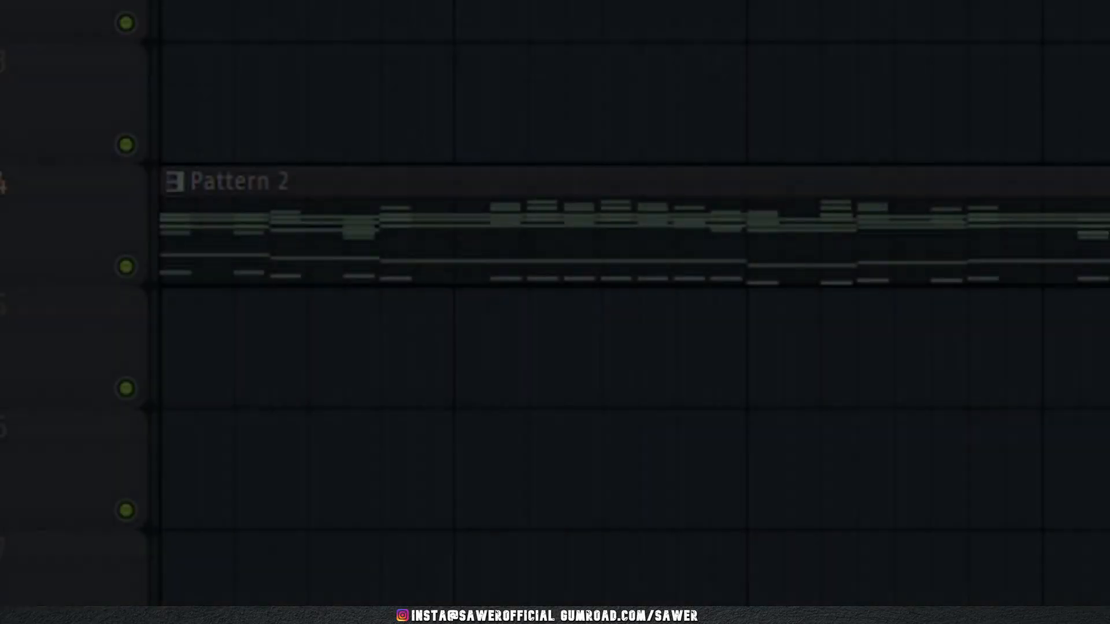
key("space")
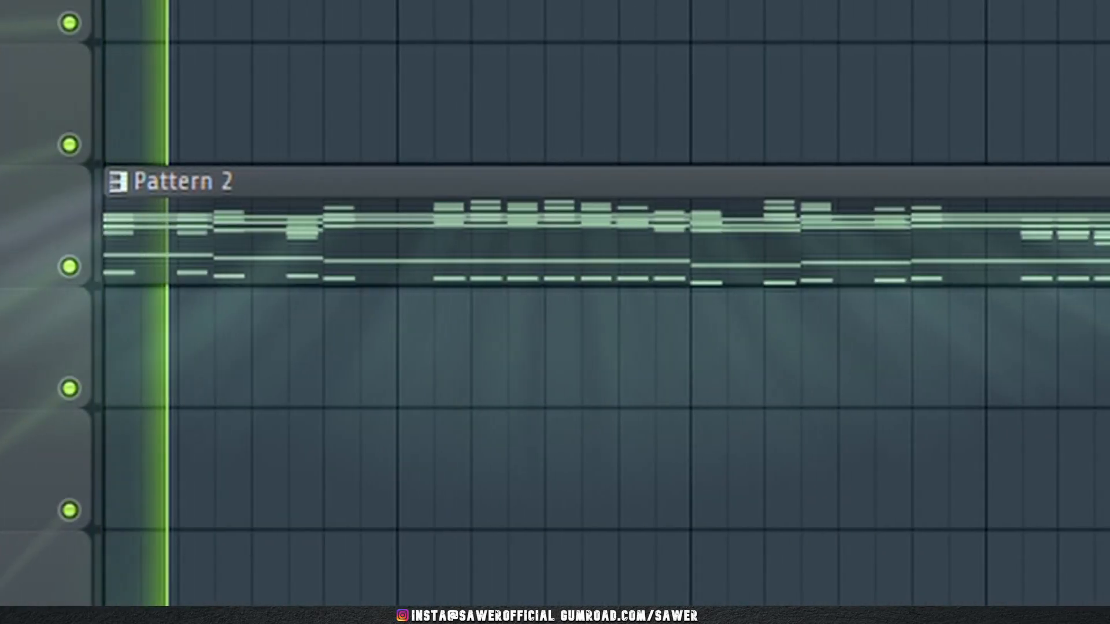